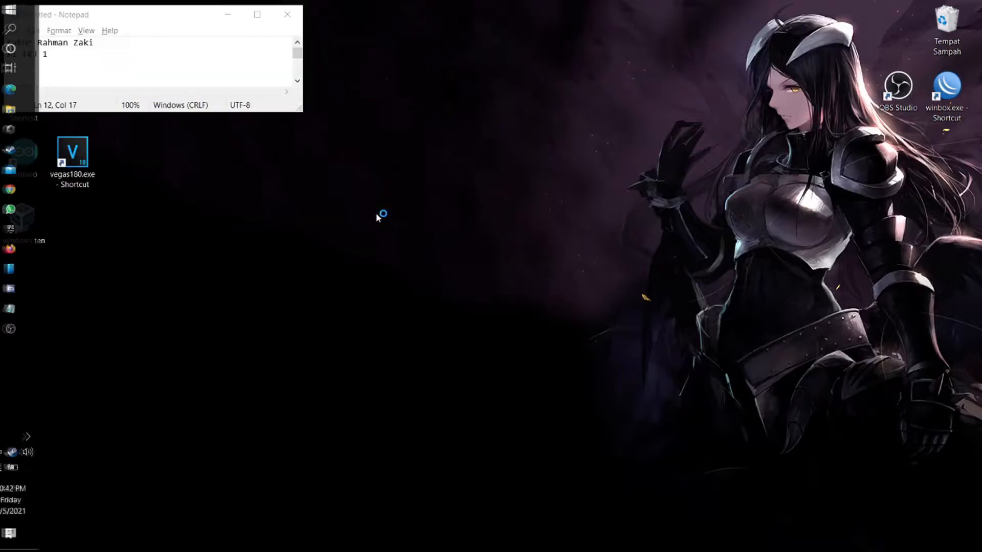
pyautogui.rightClick(660, 153)
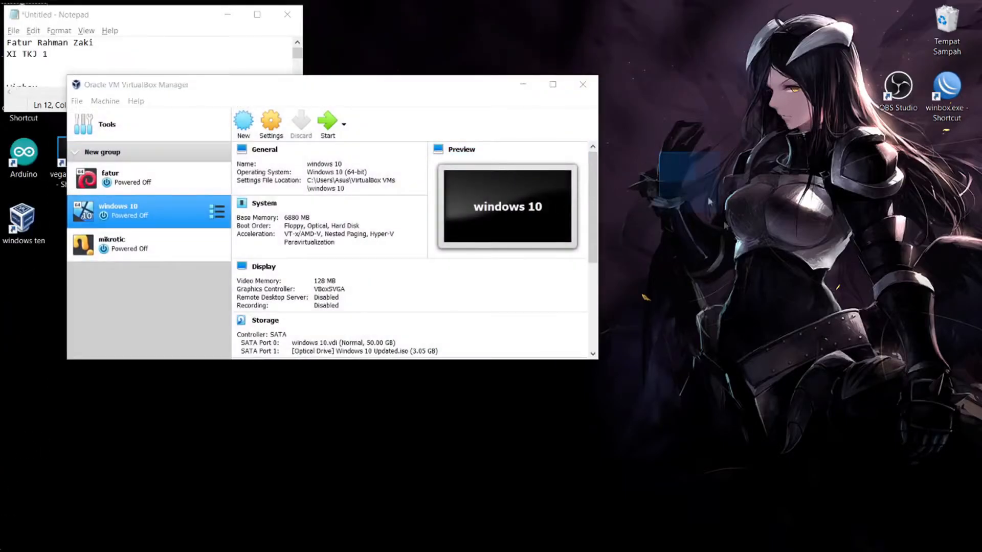
pyautogui.click(733, 213)
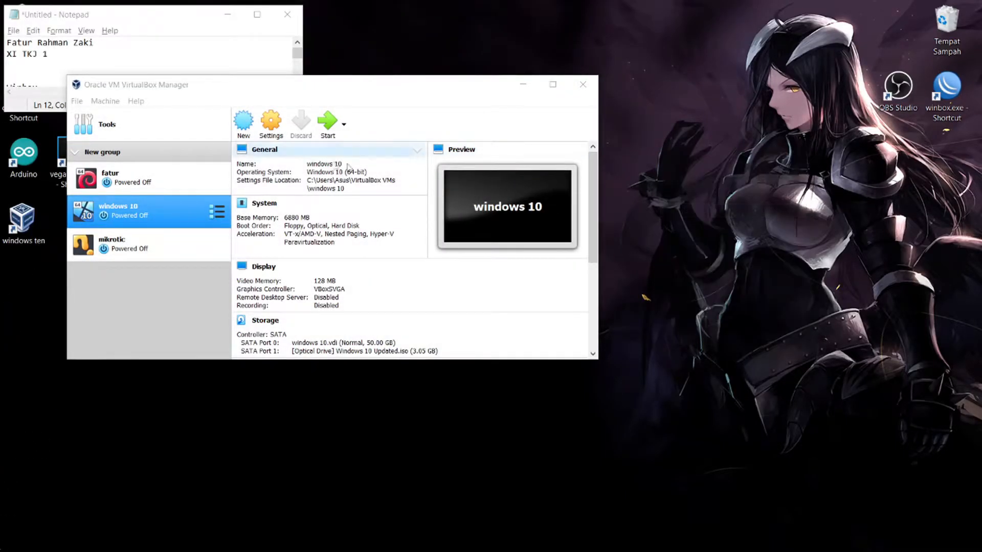
# Start a new virtual machine named "wan w3" with type Linux and version Other Linux (64-bit)
pyautogui.click(243, 123)
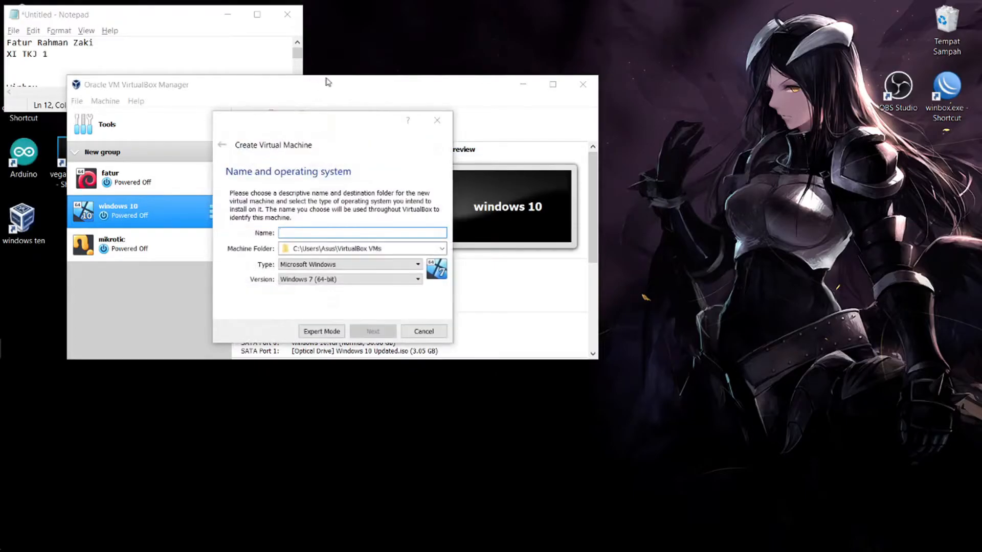
pyautogui.write('wan w3')
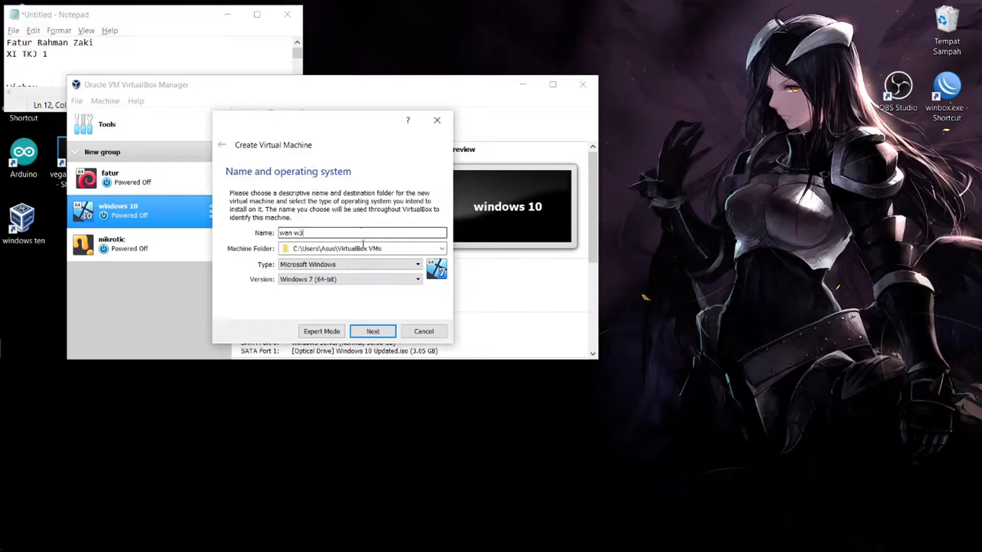
pyautogui.click(361, 265)
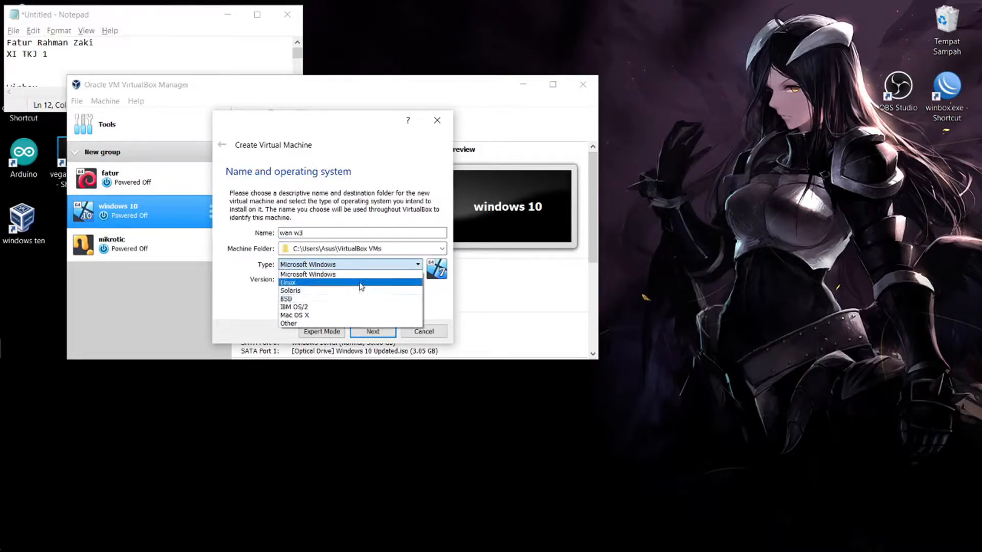
pyautogui.click(361, 282)
pyautogui.click(359, 279)
pyautogui.scroll(-5, 373, 347)
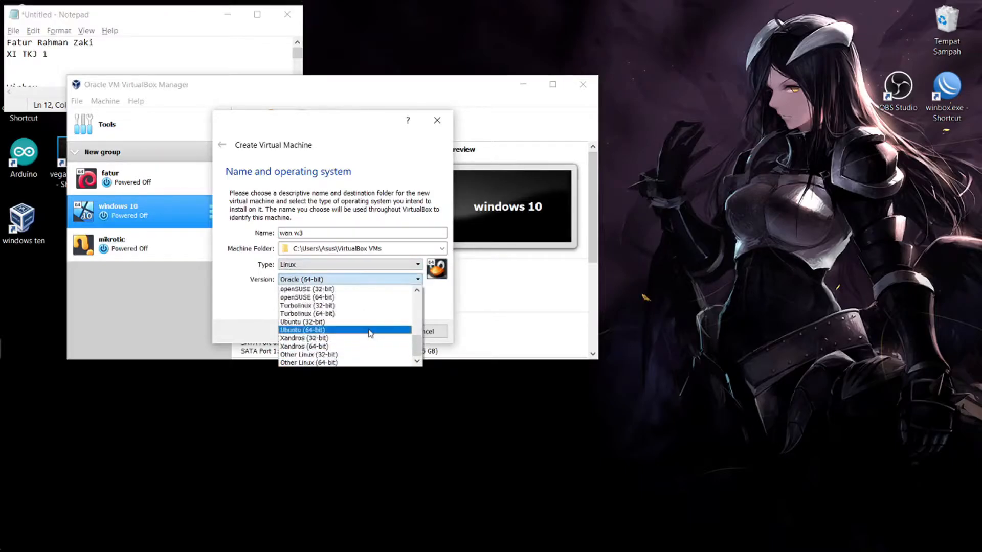
pyautogui.click(378, 363)
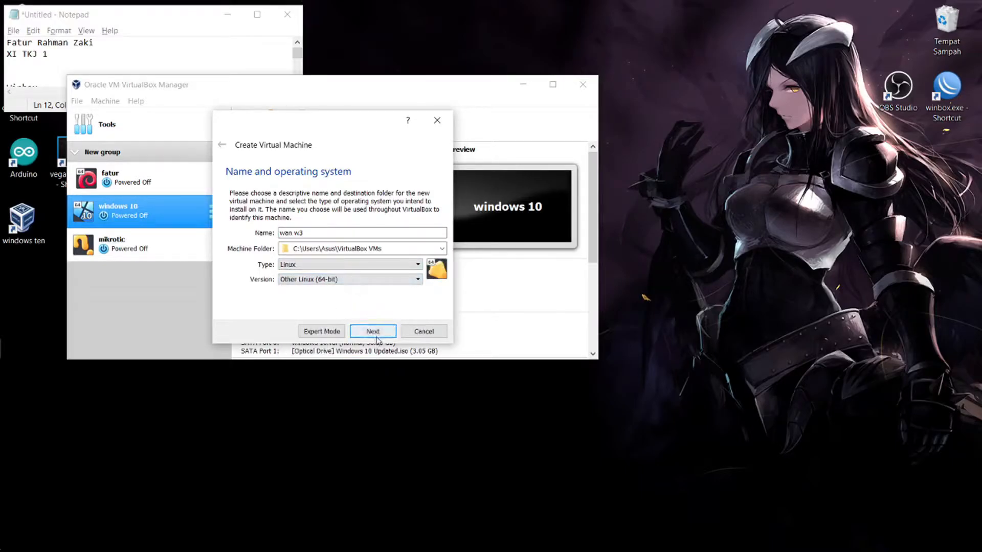
pyautogui.click(377, 335)
# Accept 512 MB of memory and create the machine with a default 8 GB virtual hard disk
pyautogui.click(374, 332)
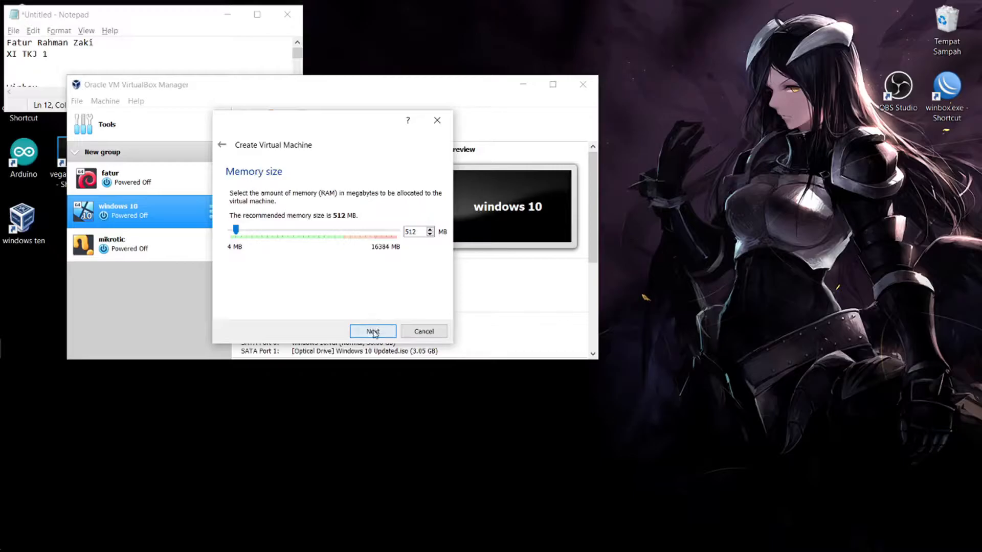
pyautogui.click(376, 333)
pyautogui.click(383, 350)
pyautogui.click(385, 349)
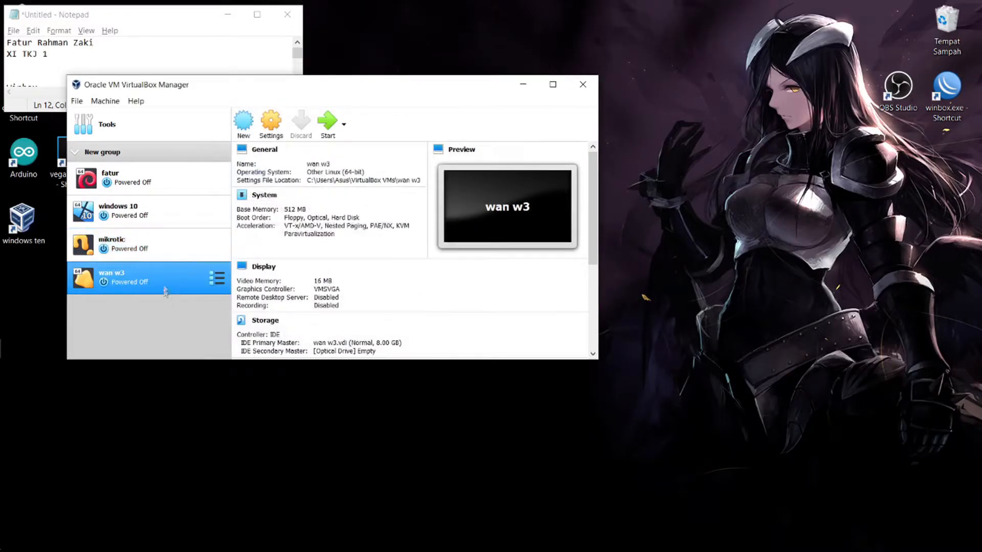
# Enable network adapter 2 of wan w3 on the internal network "tugas" with promiscuous mode set to Allow All
pyautogui.click(270, 122)
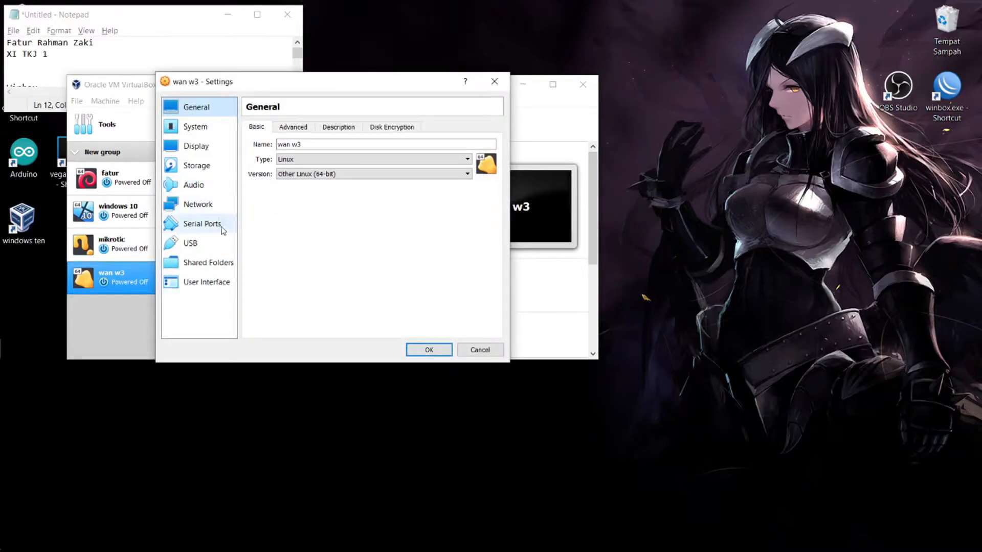
pyautogui.click(218, 204)
pyautogui.click(306, 127)
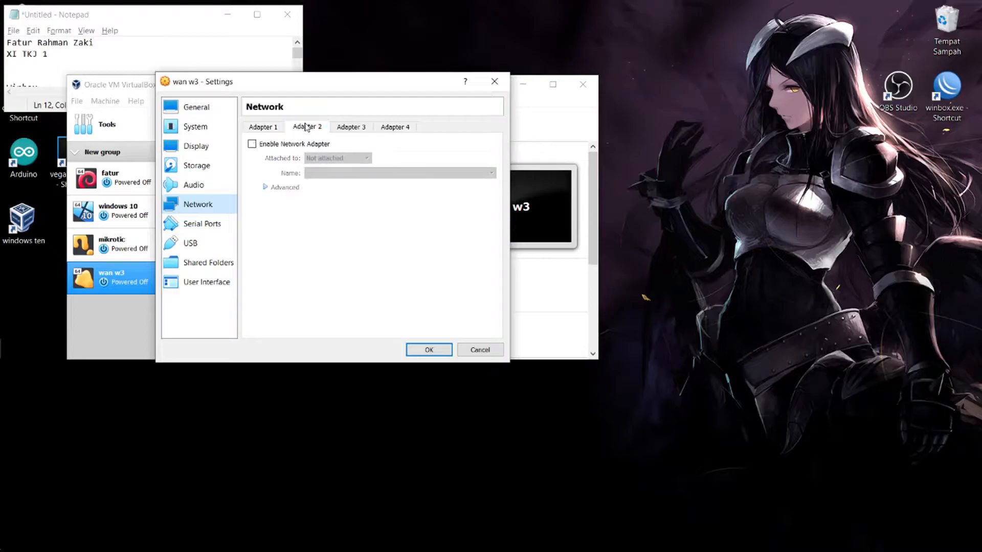
pyautogui.click(280, 143)
pyautogui.click(337, 158)
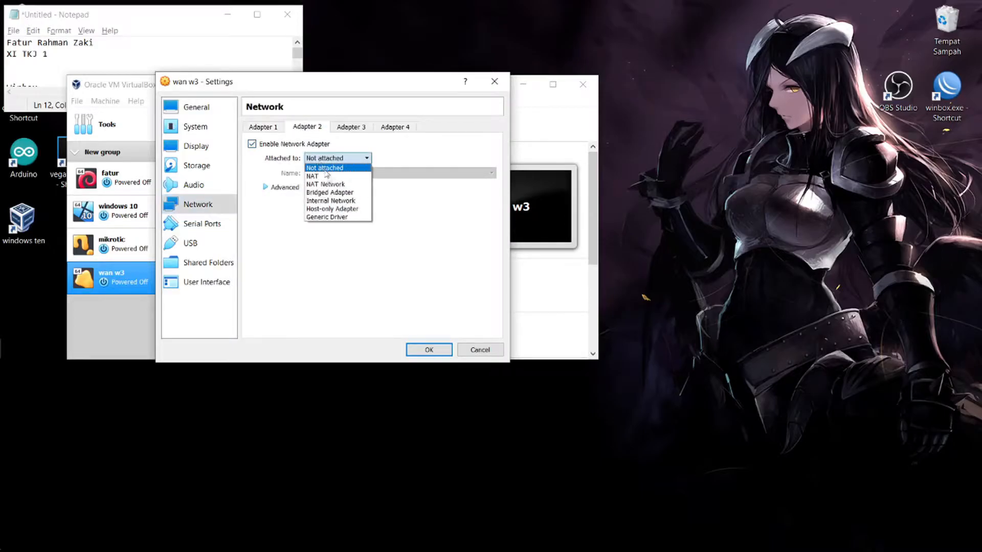
pyautogui.click(348, 200)
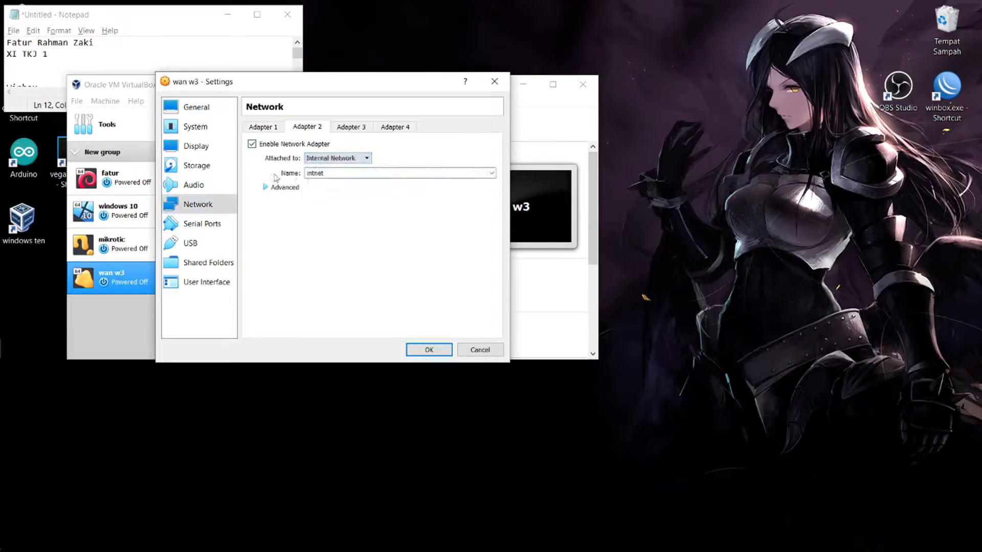
pyautogui.click(341, 173)
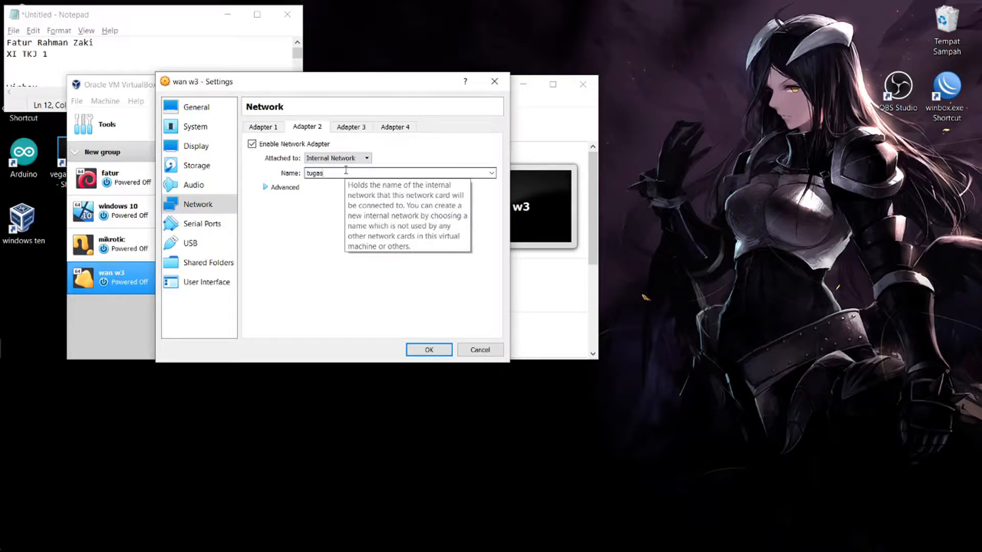
pyautogui.click(270, 189)
pyautogui.click(342, 216)
pyautogui.click(333, 241)
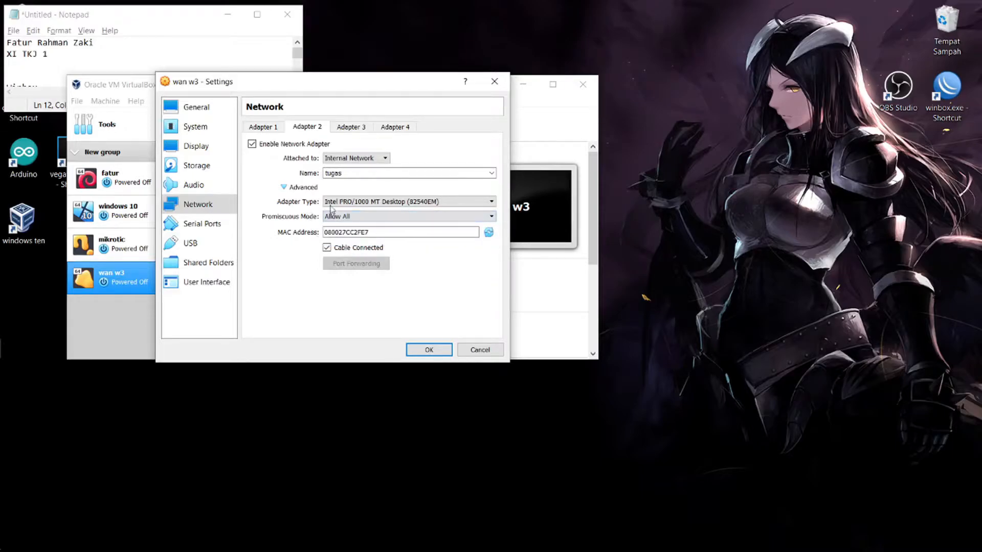
# Enable network adapter 3 of wan w3 as Host-only Adapter, set its promiscuous mode to Allow All, and save the settings
pyautogui.click(348, 127)
pyautogui.click(289, 144)
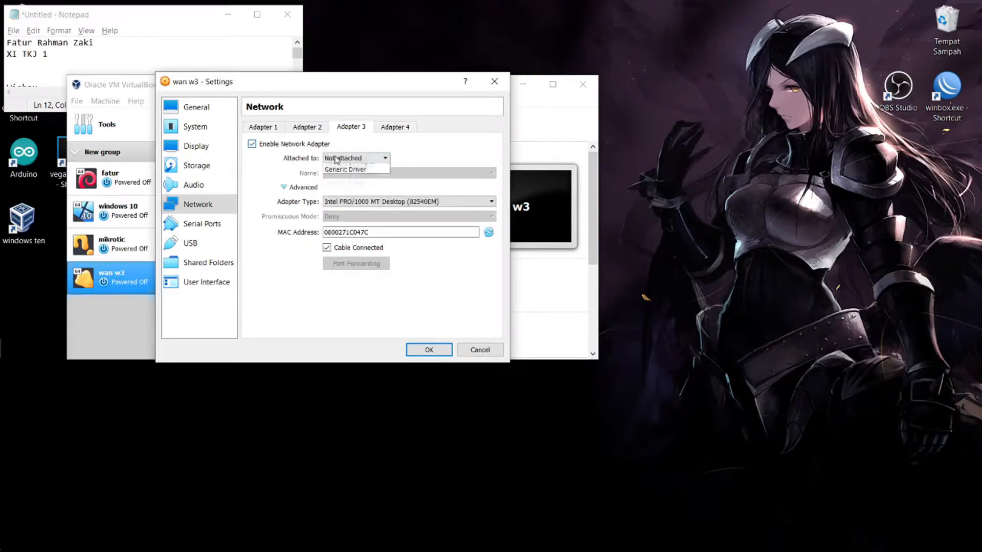
pyautogui.click(356, 158)
pyautogui.click(342, 202)
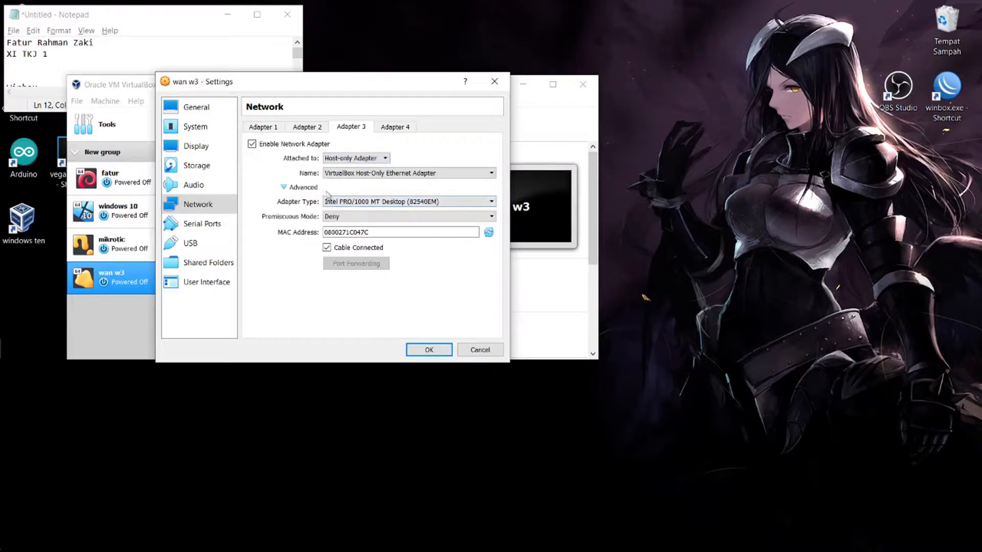
pyautogui.click(337, 216)
pyautogui.click(330, 244)
pyautogui.click(428, 350)
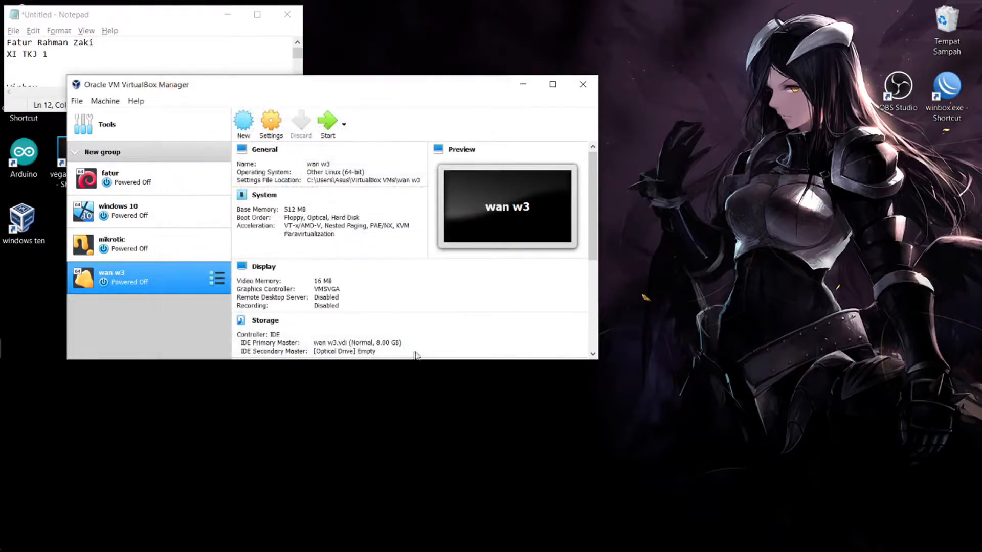
# Attach network adapter 2 of the windows 10 machine to the internal network "tugas"
pyautogui.click(151, 213)
pyautogui.click(271, 123)
pyautogui.click(198, 205)
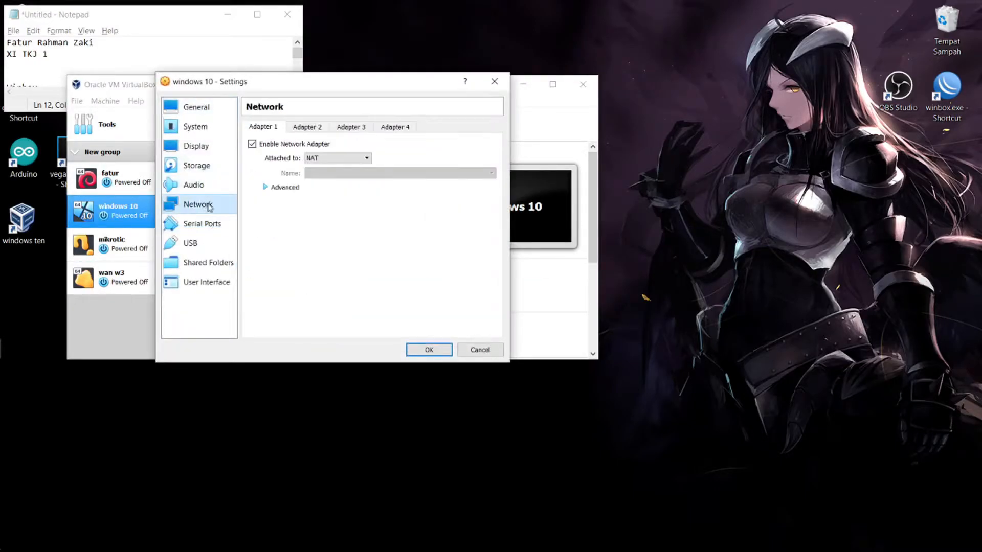
pyautogui.click(307, 129)
pyautogui.click(336, 158)
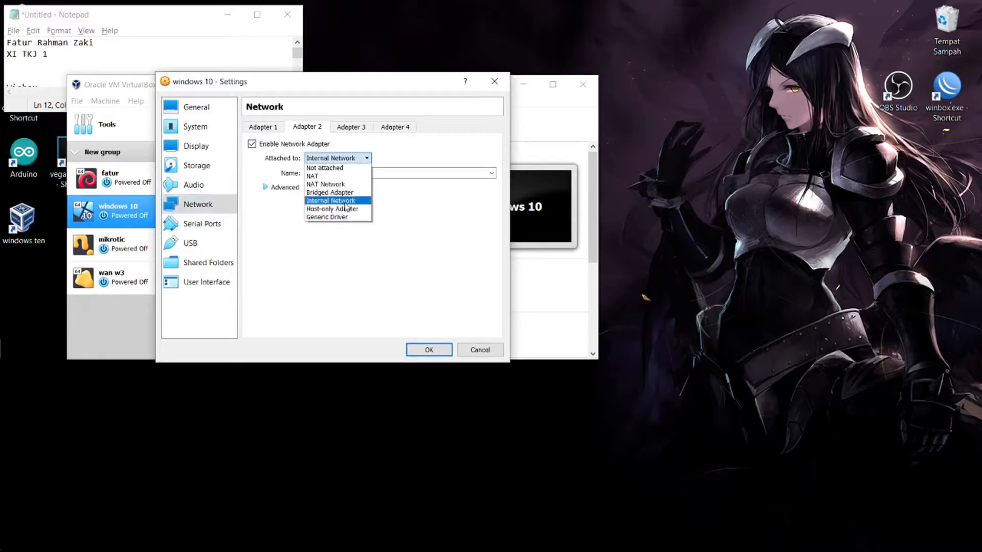
pyautogui.click(345, 202)
pyautogui.click(491, 173)
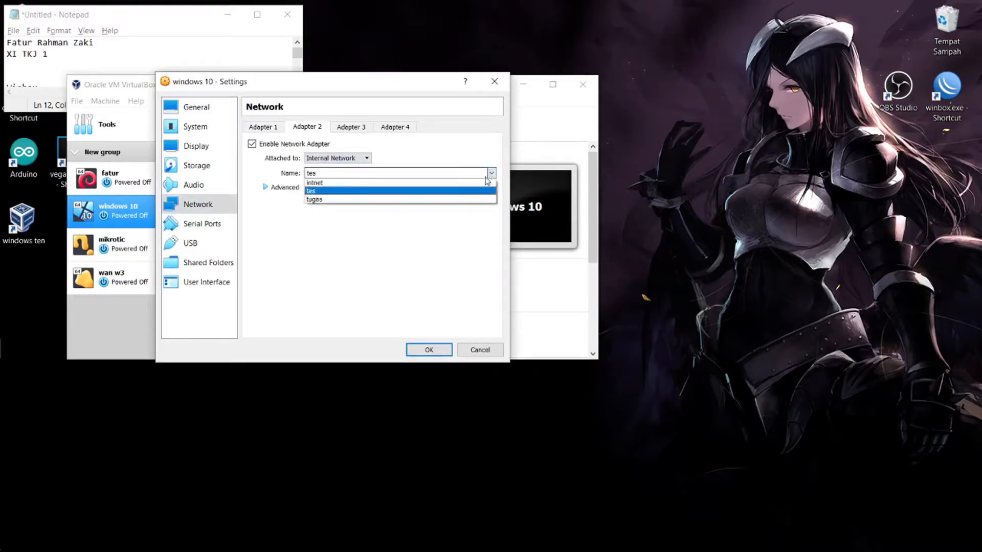
pyautogui.click(460, 189)
# Set the promiscuous mode of the windows 10 machine's adapter 2 to Allow All and save the settings
pyautogui.click(274, 188)
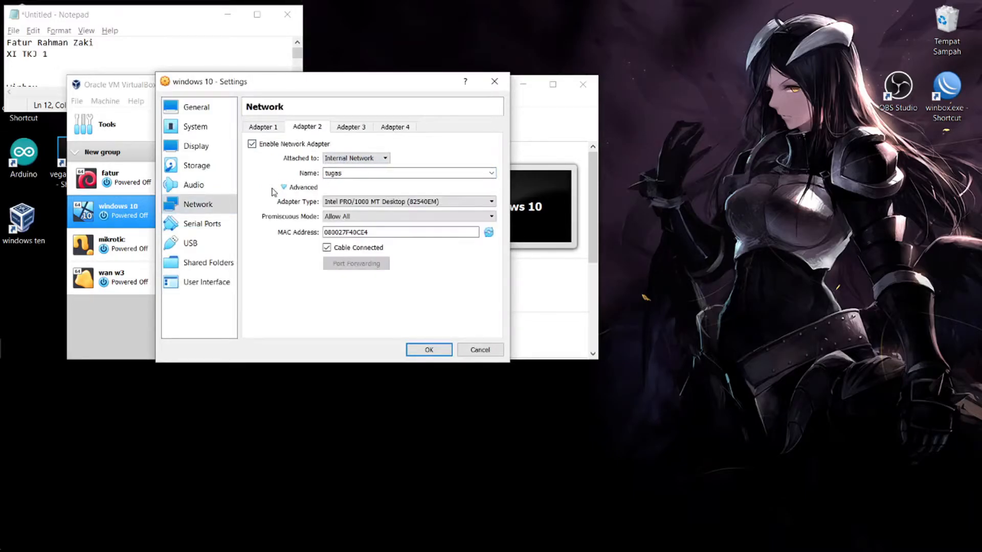
pyautogui.click(342, 216)
pyautogui.click(352, 243)
pyautogui.click(429, 350)
# Start the wan w3 virtual machine
pyautogui.click(177, 271)
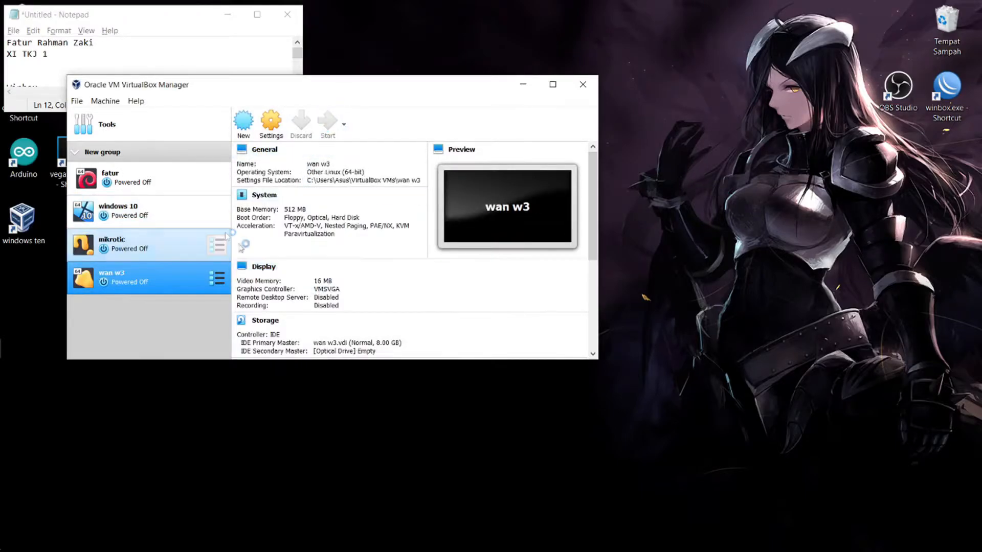
# Check the network adapter 2 settings of the windows 10 machine and close them without changes
pyautogui.click(148, 211)
pyautogui.click(261, 134)
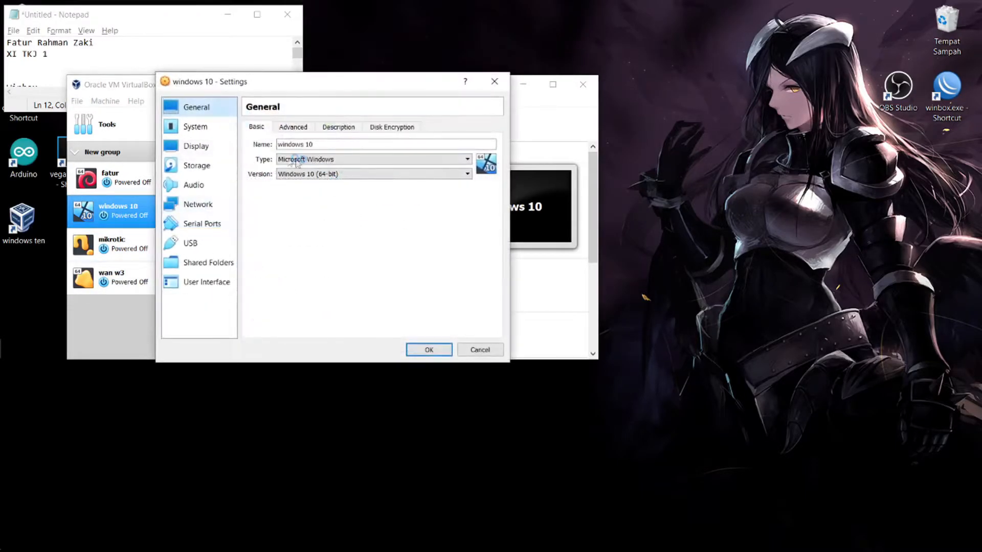
pyautogui.click(197, 204)
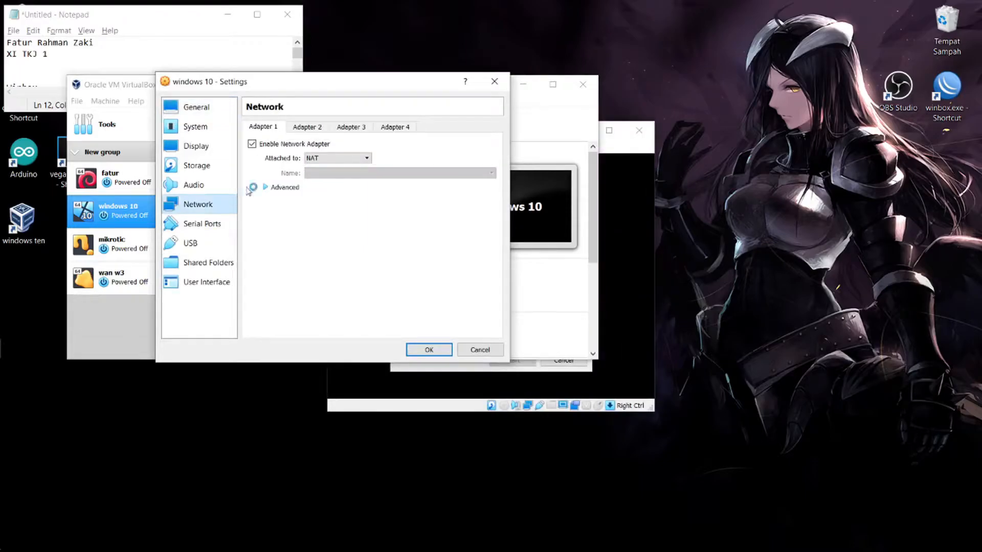
pyautogui.click(307, 126)
pyautogui.click(493, 81)
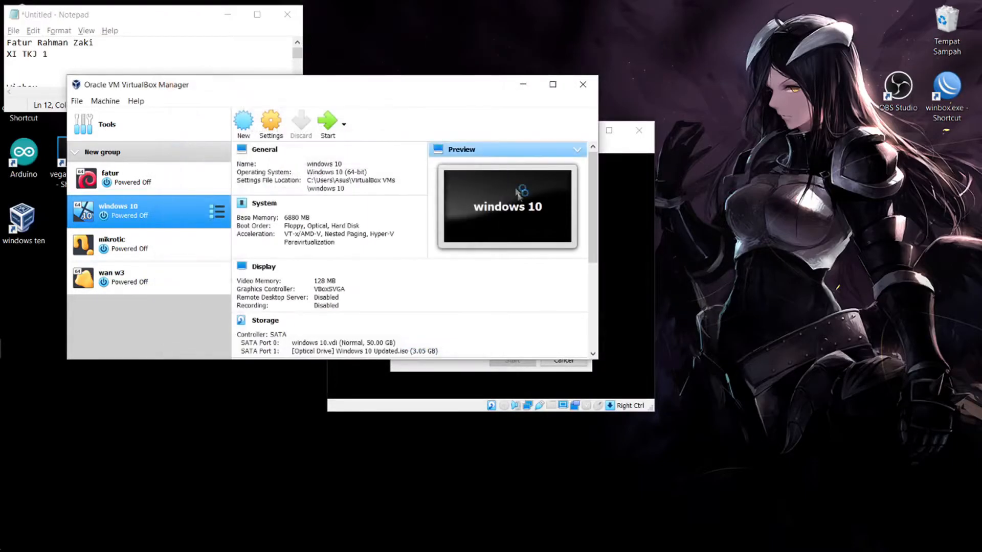
# Choose mikrotik-6.33.iso from Bck up Download as the start-up disk for wan w3 and boot from it
pyautogui.click(611, 154)
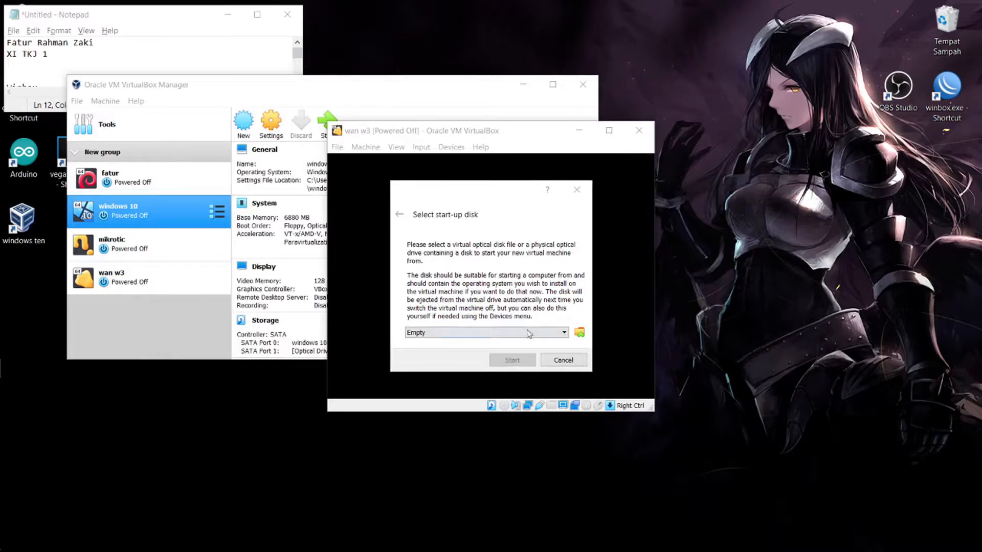
pyautogui.click(578, 333)
pyautogui.scroll(-5, 558, 326)
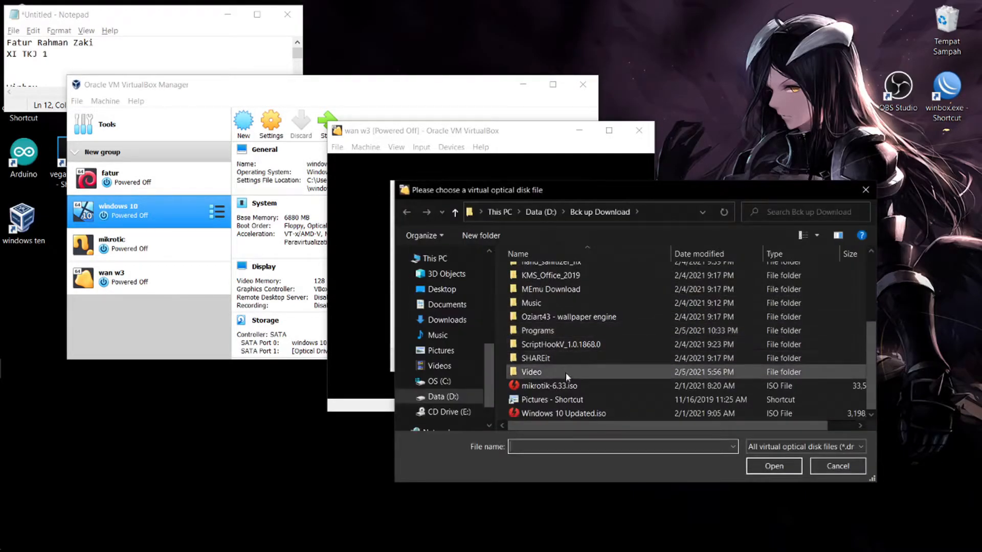
pyautogui.click(574, 387)
pyautogui.click(749, 466)
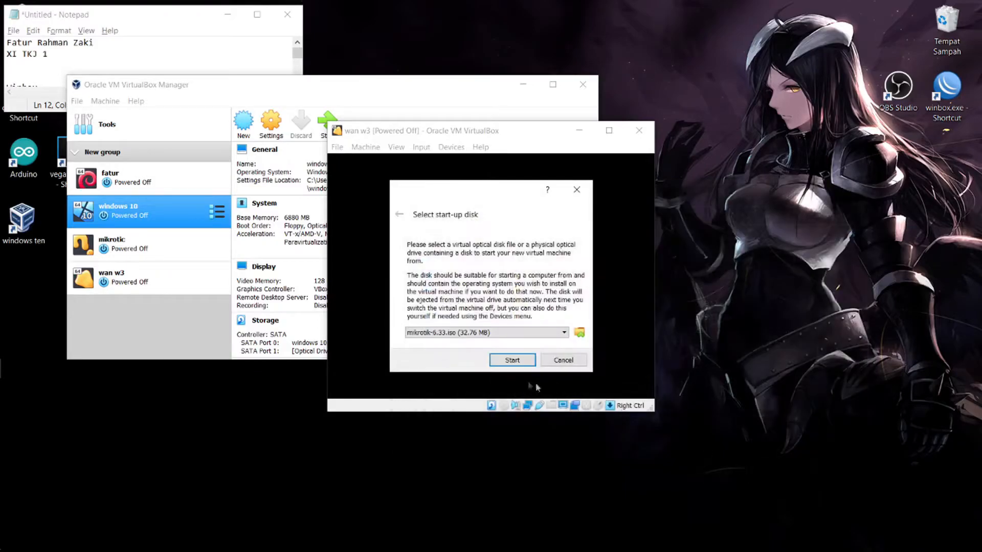
pyautogui.click(505, 363)
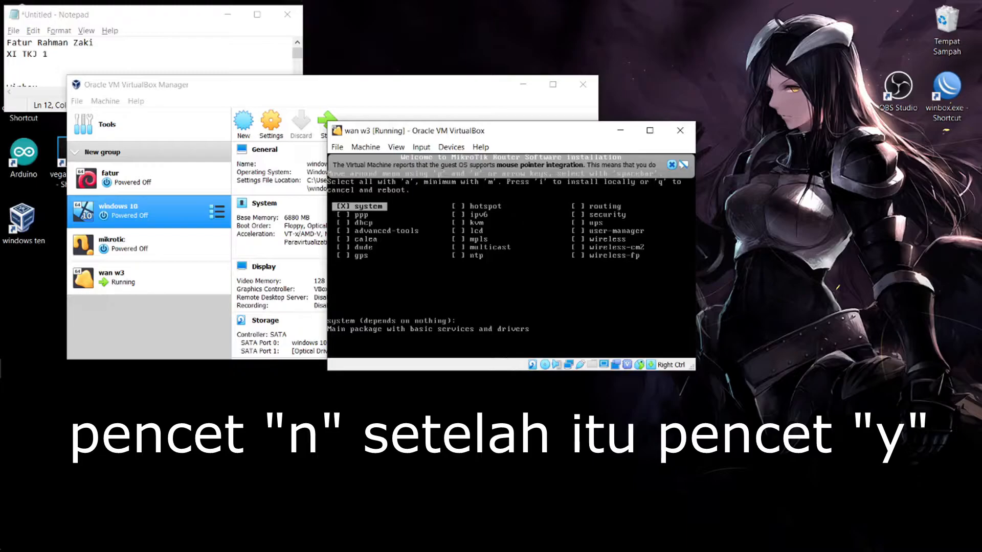
# Install all MikroTik packages without keeping the old configuration, accept erasing the disk, and reboot the machine
pyautogui.click(671, 165)
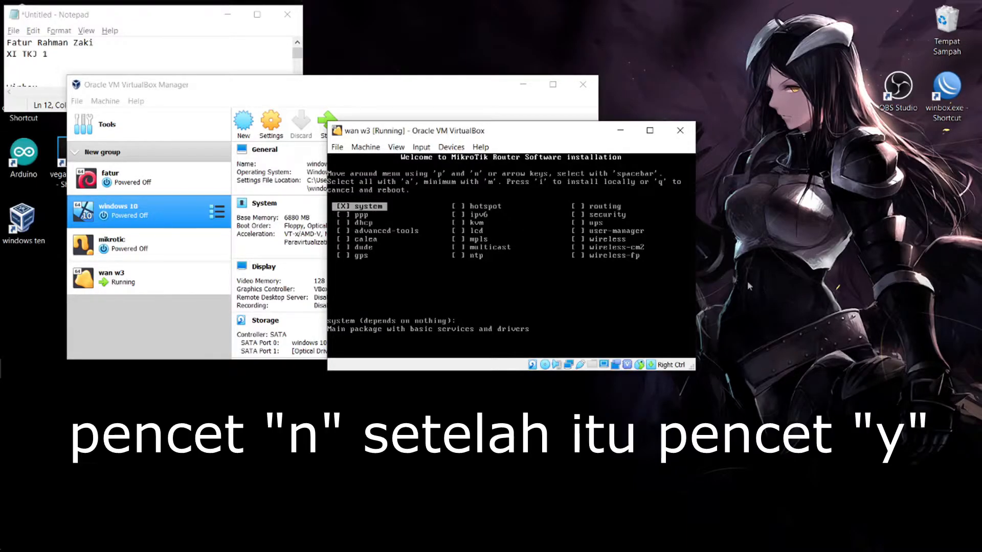
pyautogui.press('a')
pyautogui.press('i')
pyautogui.press('n')
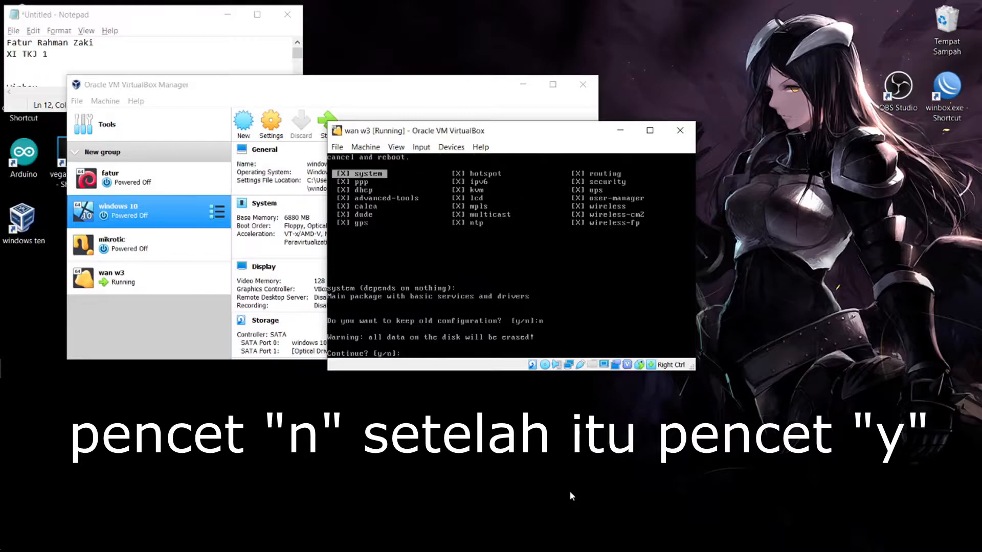
pyautogui.press('y')
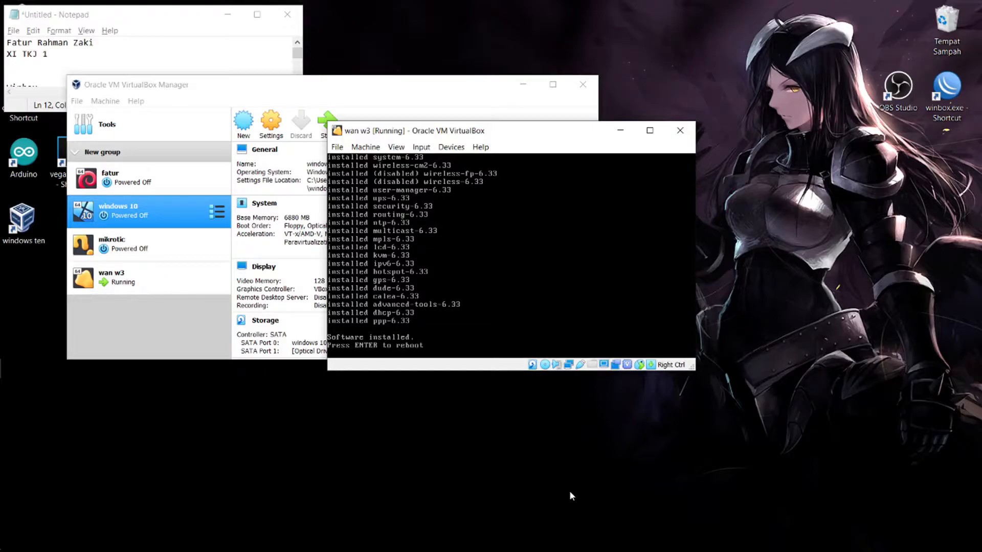
pyautogui.press('Return')
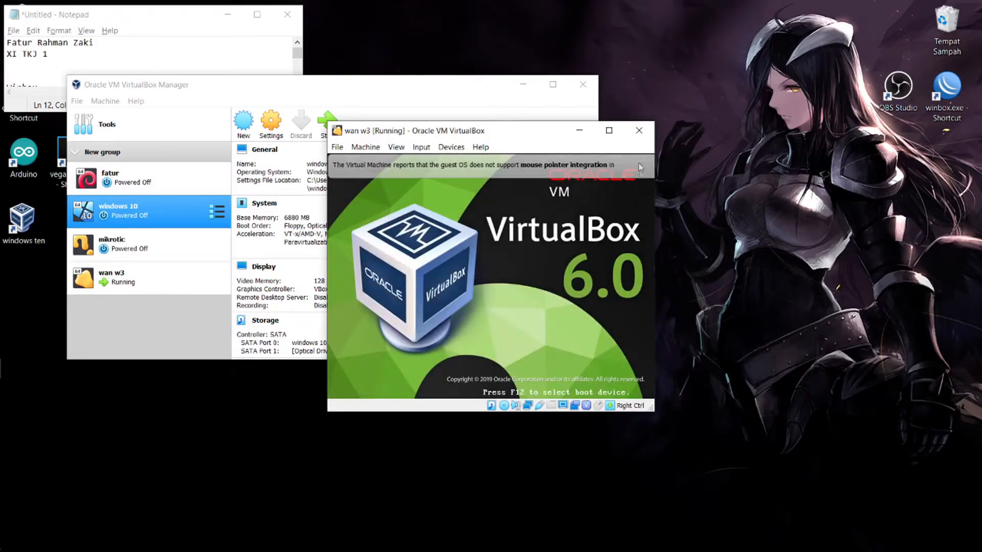
# Close the wan w3 virtual machine by powering it off
pyautogui.click(639, 131)
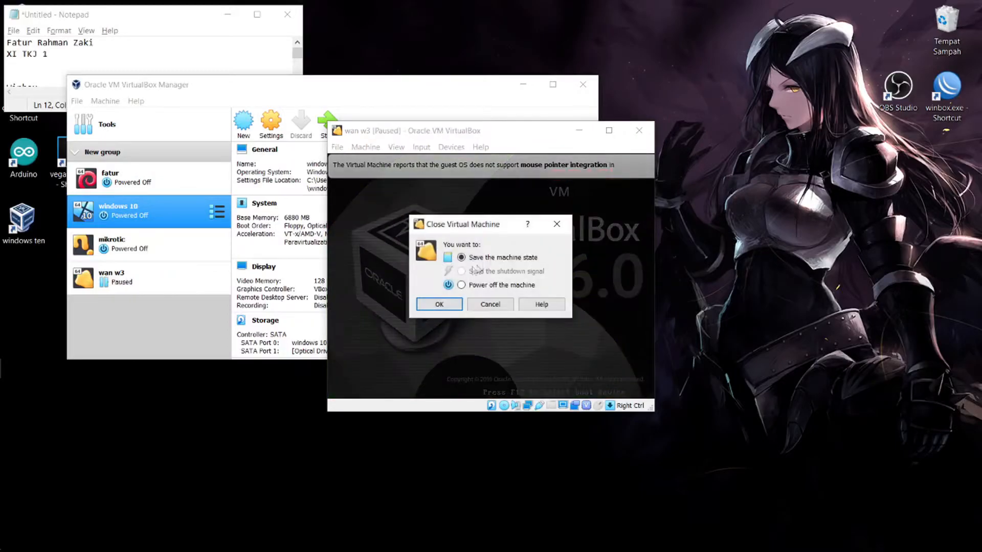
pyautogui.click(463, 285)
pyautogui.click(450, 302)
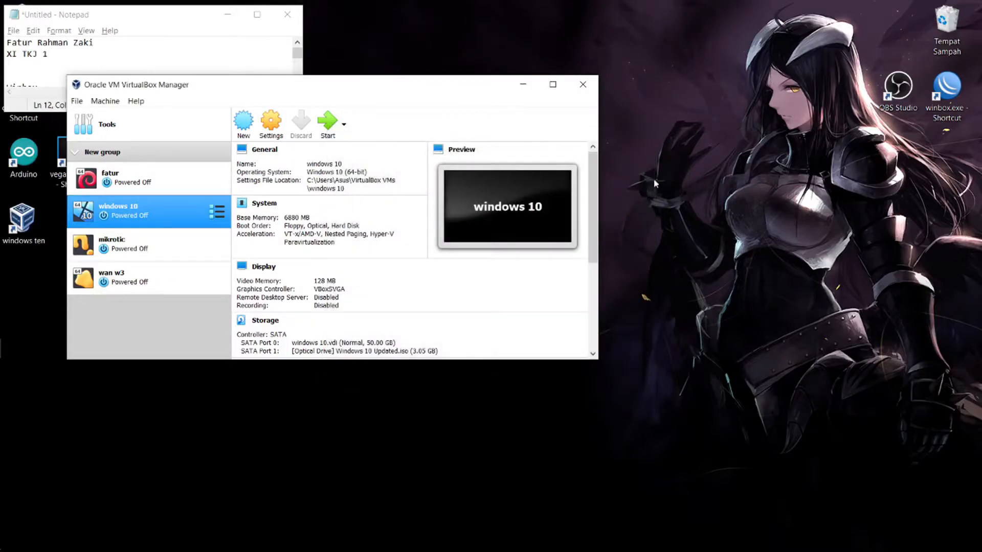
pyautogui.rightClick(654, 179)
pyautogui.click(713, 234)
# Move Hard Disk to the first place in wan w3's boot order and save the machine settings
pyautogui.click(167, 276)
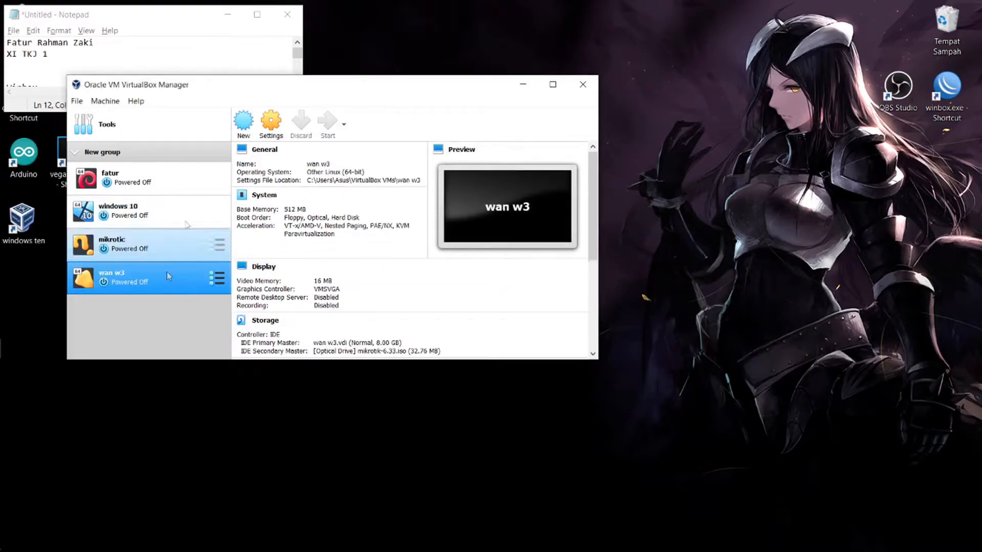
pyautogui.click(270, 123)
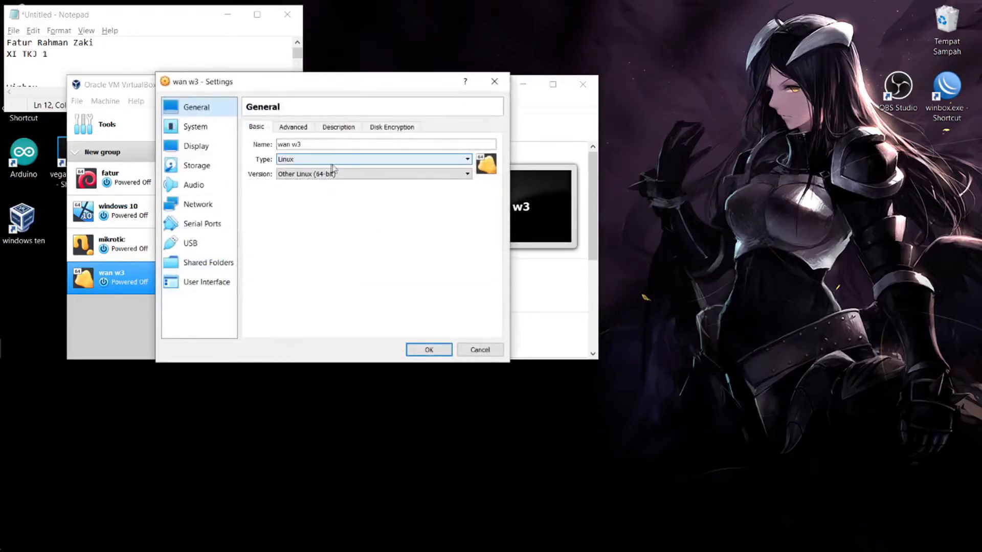
pyautogui.click(198, 205)
pyautogui.click(198, 189)
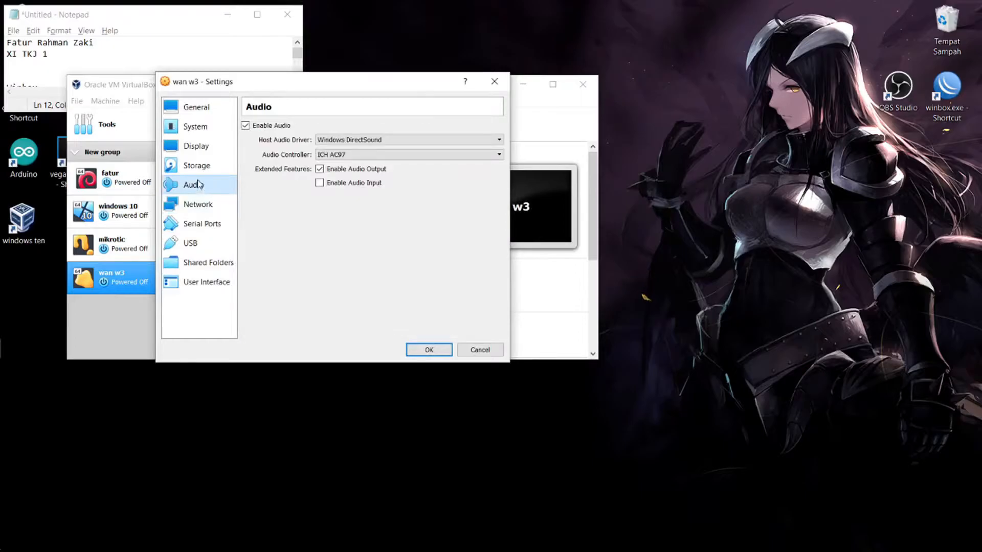
pyautogui.click(198, 165)
pyautogui.click(199, 146)
pyautogui.click(197, 127)
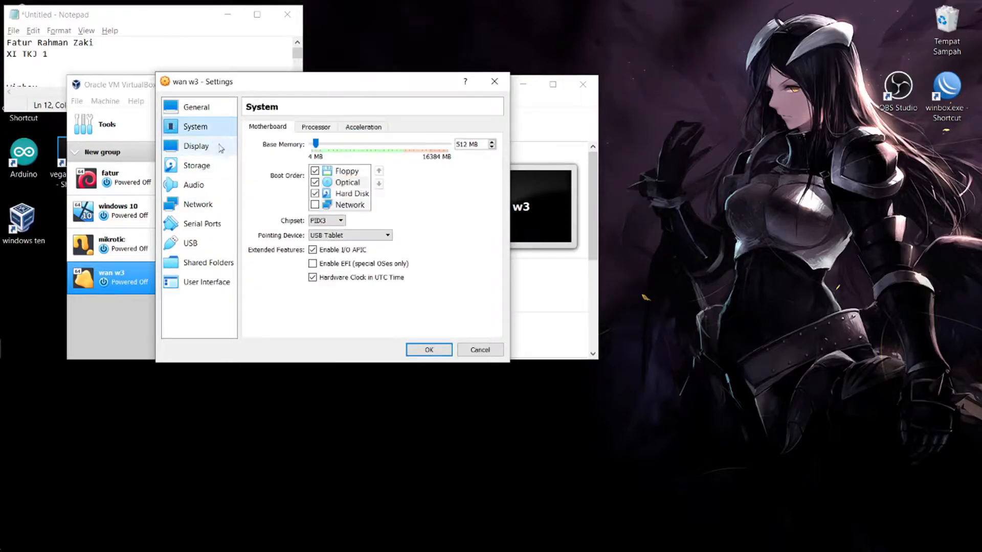
pyautogui.click(352, 193)
pyautogui.click(378, 172)
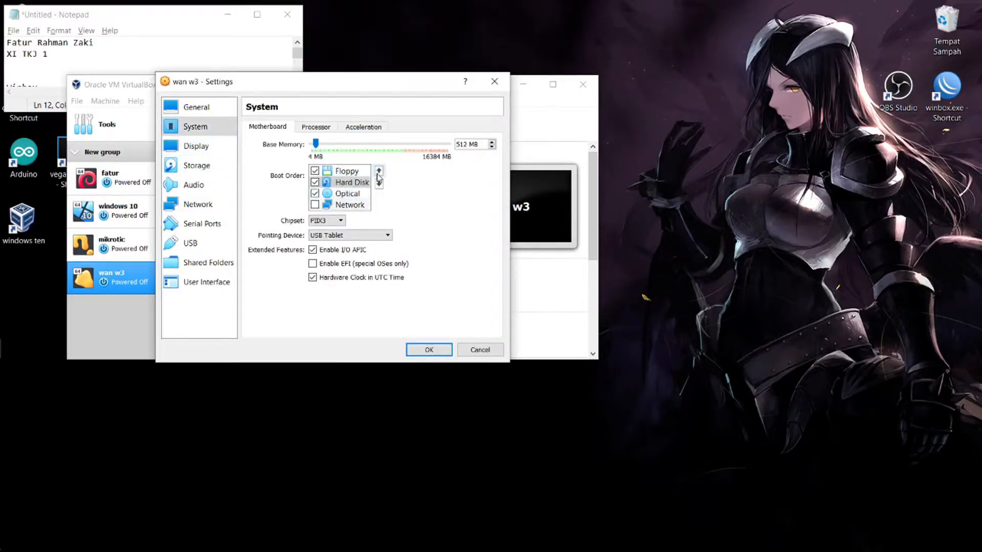
pyautogui.click(379, 173)
pyautogui.click(429, 350)
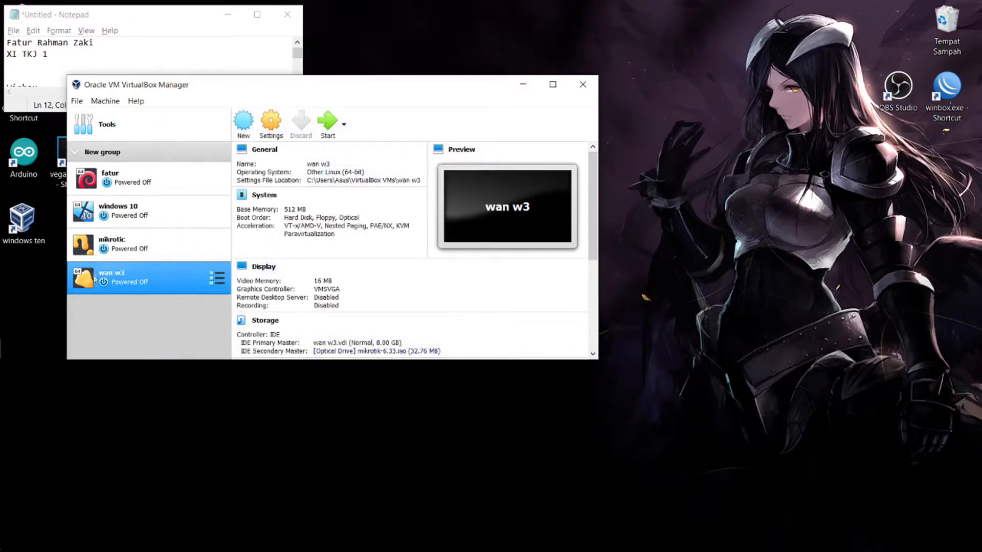
# Start the wan w3 and windows 10 virtual machines and minimise the windows 10 window
pyautogui.click(327, 123)
pyautogui.click(118, 210)
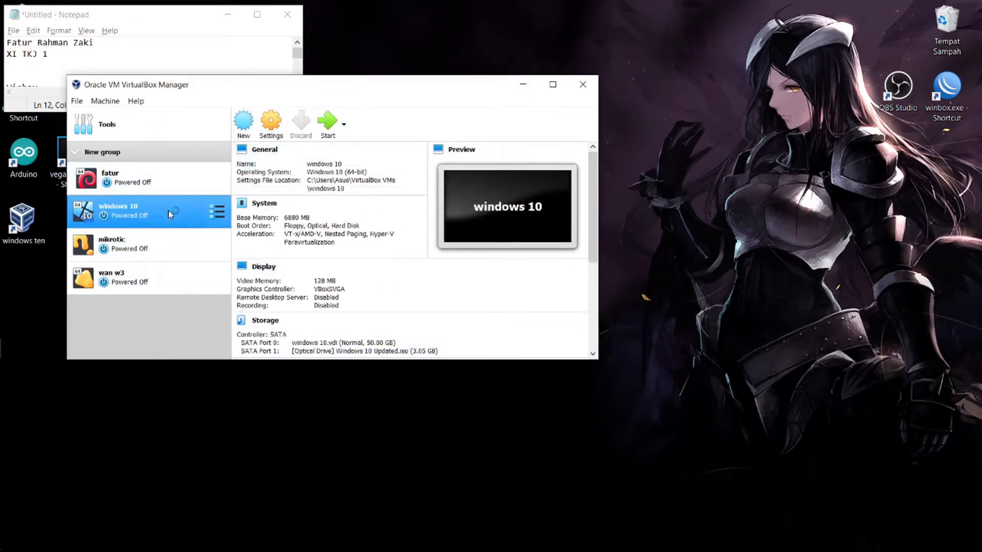
pyautogui.rightClick(684, 189)
pyautogui.click(720, 248)
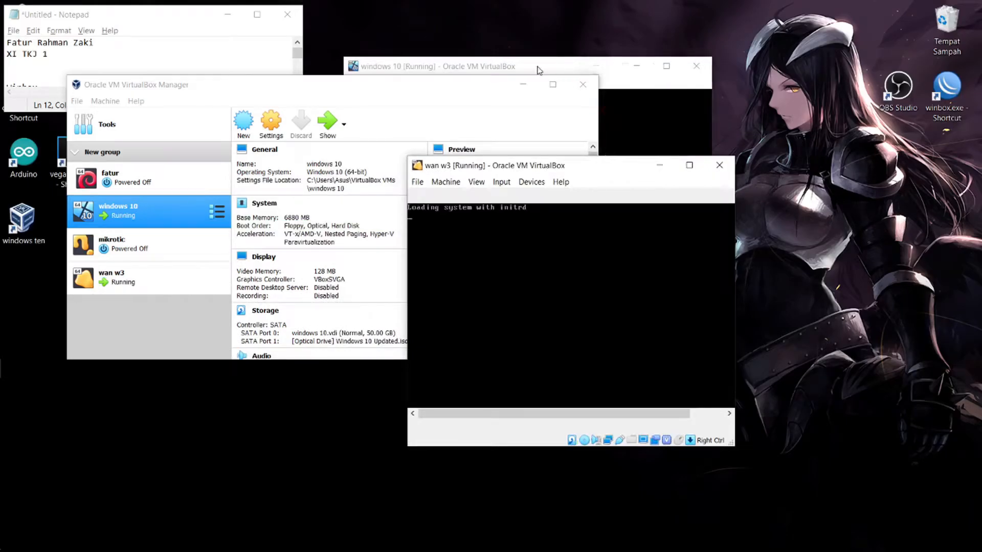
pyautogui.click(589, 68)
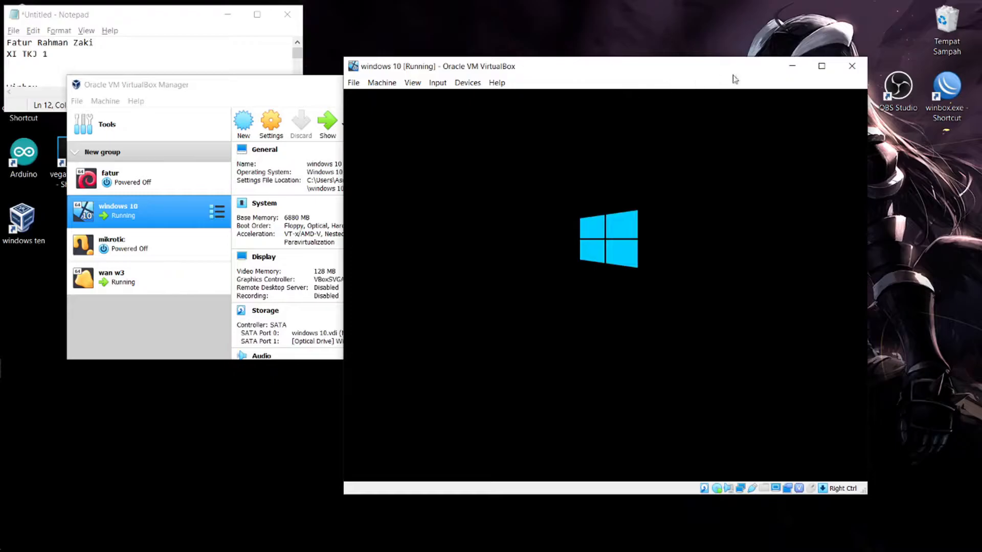
pyautogui.click(792, 66)
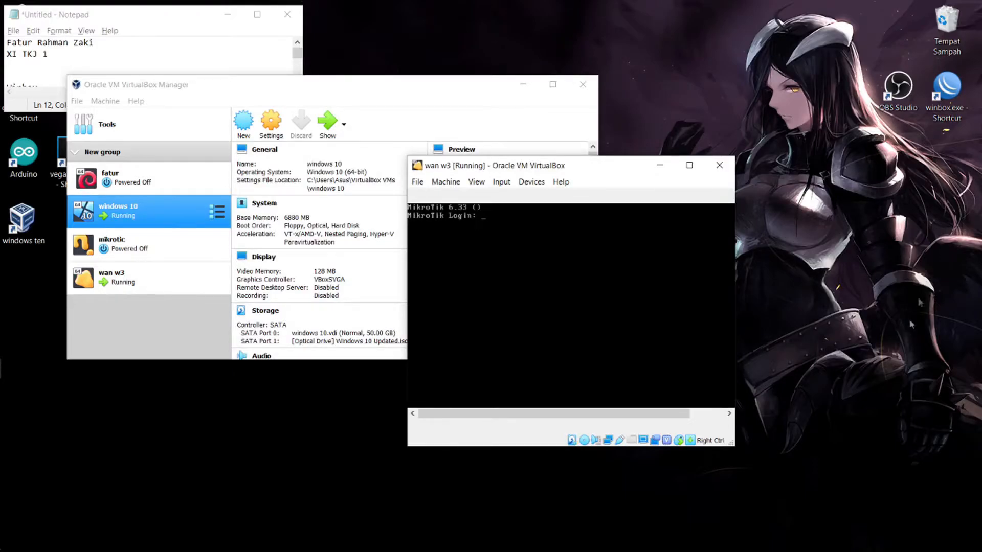
# Open WinBox and try to connect to the router at 192.168.56.1 as admin
pyautogui.doubleClick(946, 89)
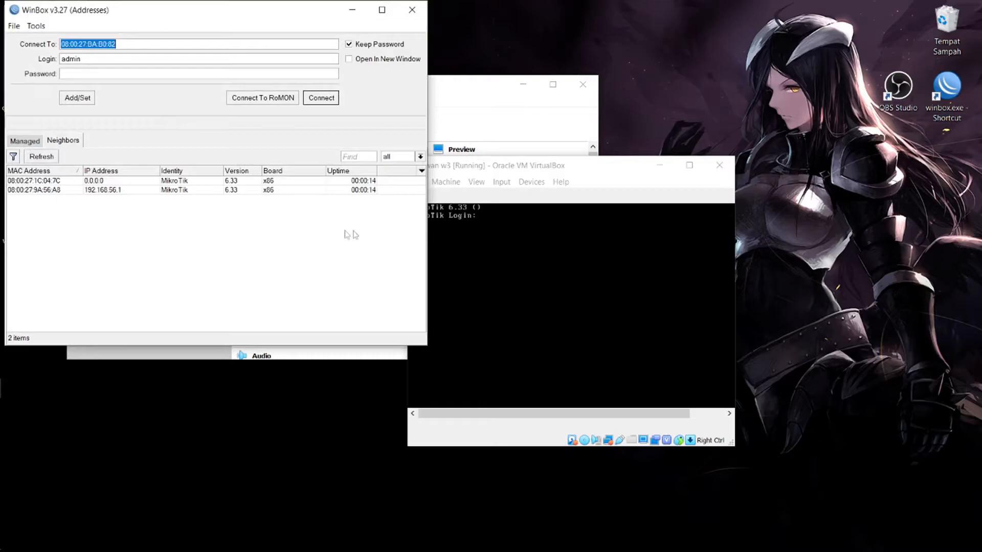
pyautogui.click(94, 192)
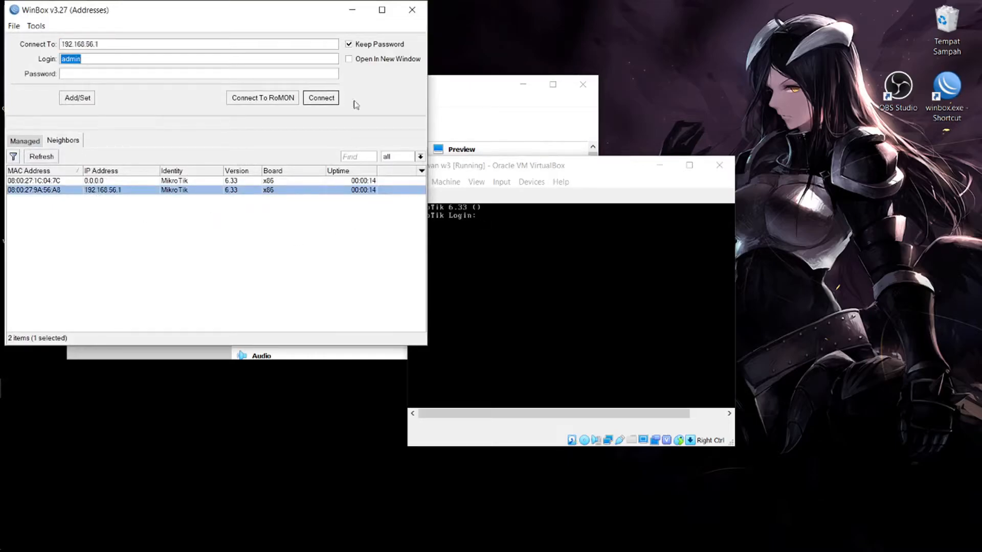
pyautogui.click(321, 99)
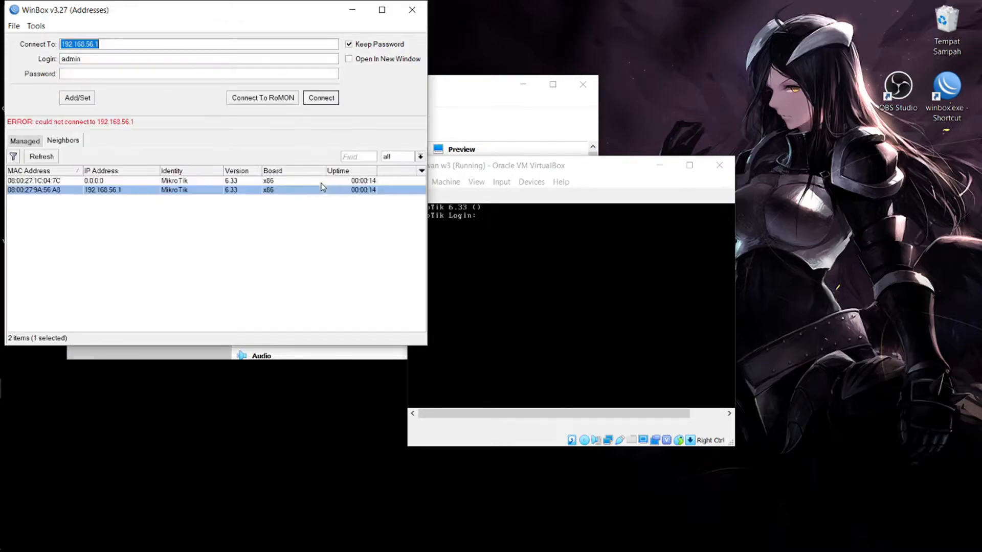
pyautogui.click(268, 173)
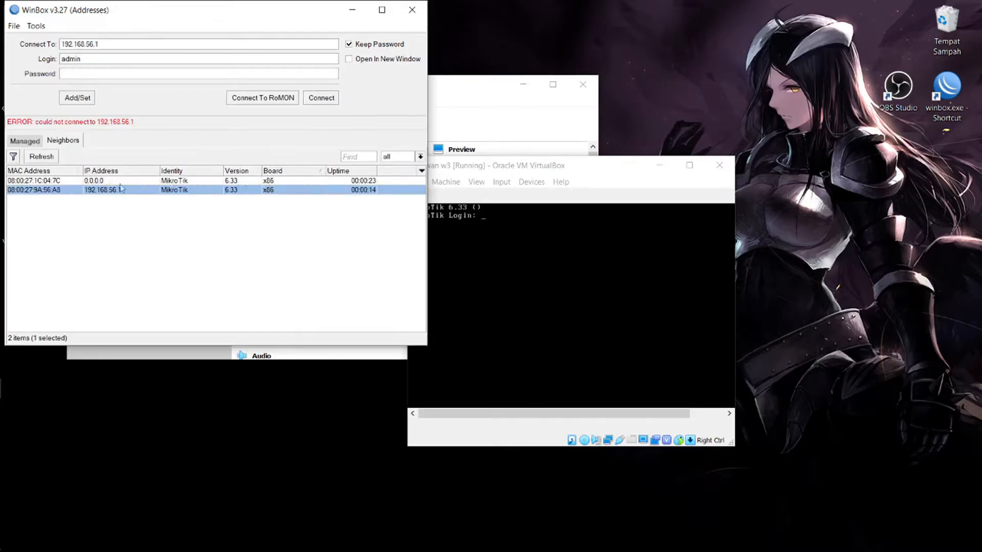
# Refresh the WinBox neighbors, connect to the router at 08:00:27:1C:04:7C as admin, and dismiss the RouterOS welcome dialog
pyautogui.click(54, 159)
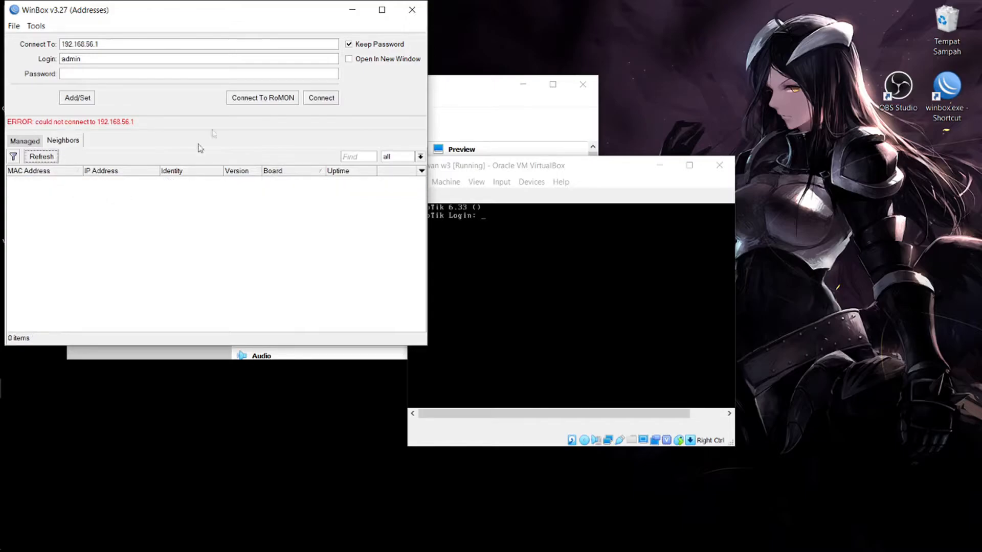
pyautogui.click(127, 182)
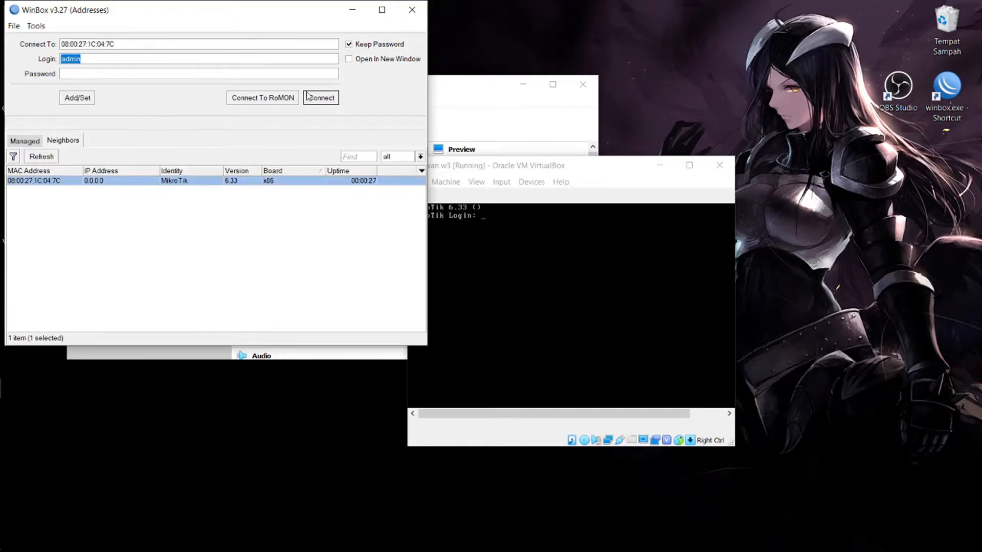
pyautogui.click(321, 98)
pyautogui.moveTo(283, 11); pyautogui.dragTo(361, 66)
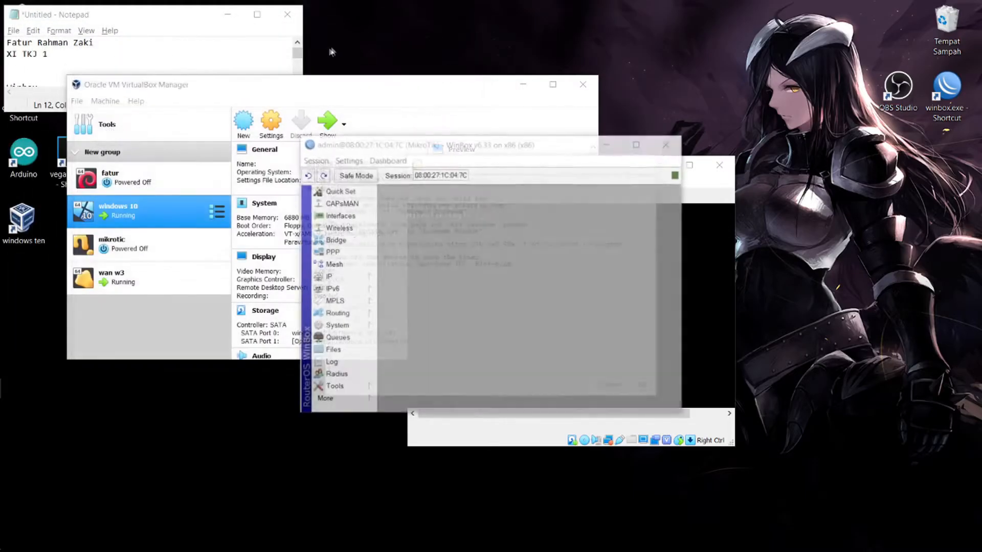
pyautogui.click(645, 386)
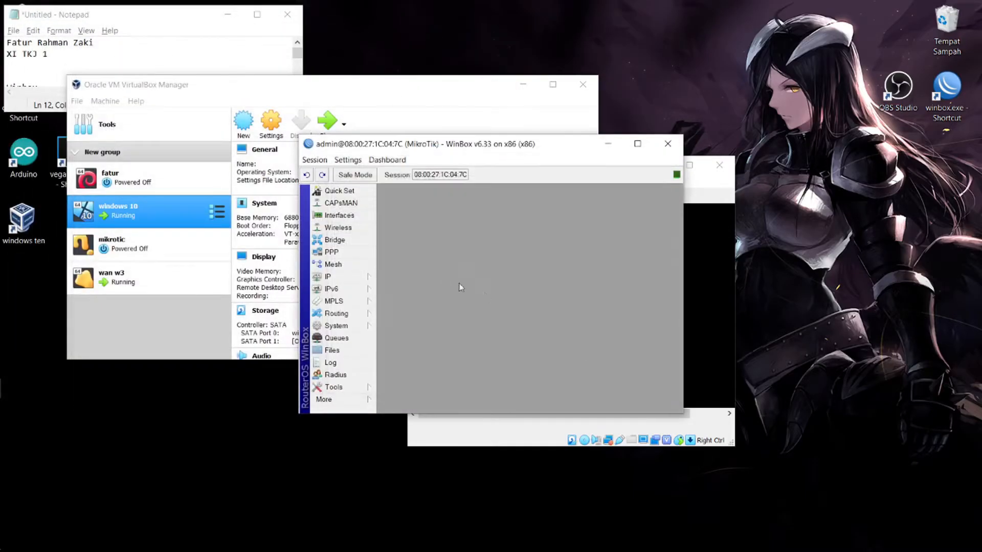
# Add the IP address 20.20.20.1/24 to interface ether2 and close the address list
pyautogui.click(360, 276)
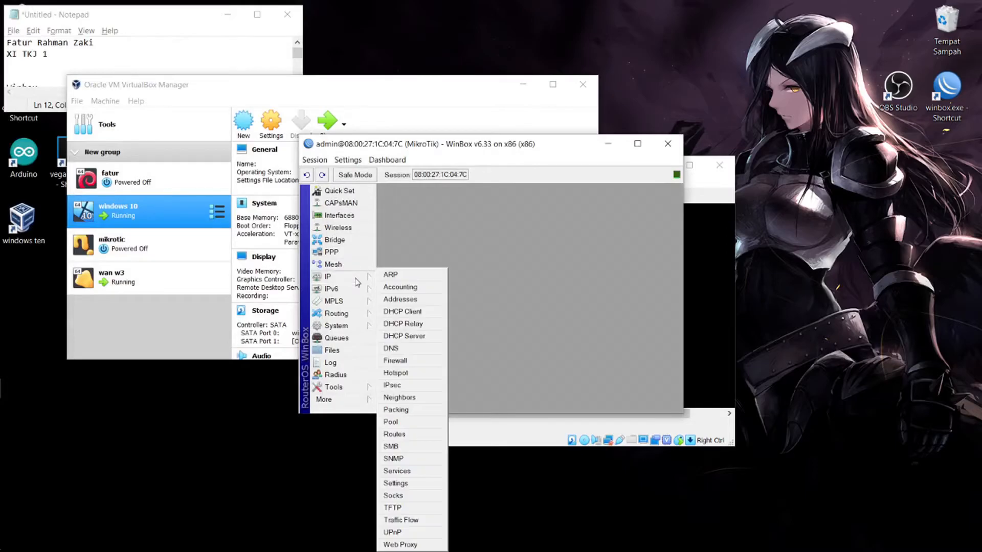
pyautogui.click(396, 298)
pyautogui.click(435, 214)
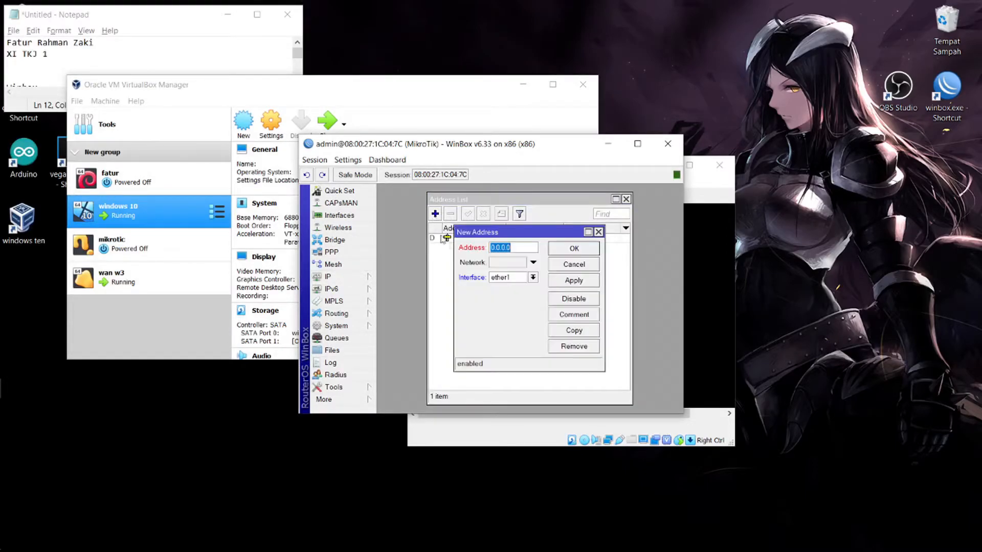
pyautogui.write('20')
pyautogui.click(533, 277)
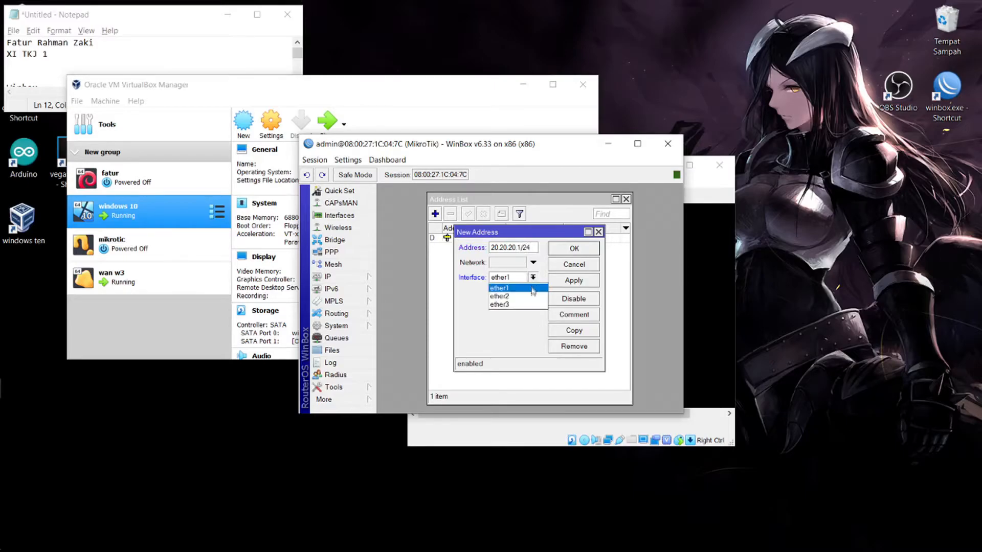
pyautogui.click(533, 296)
pyautogui.click(574, 280)
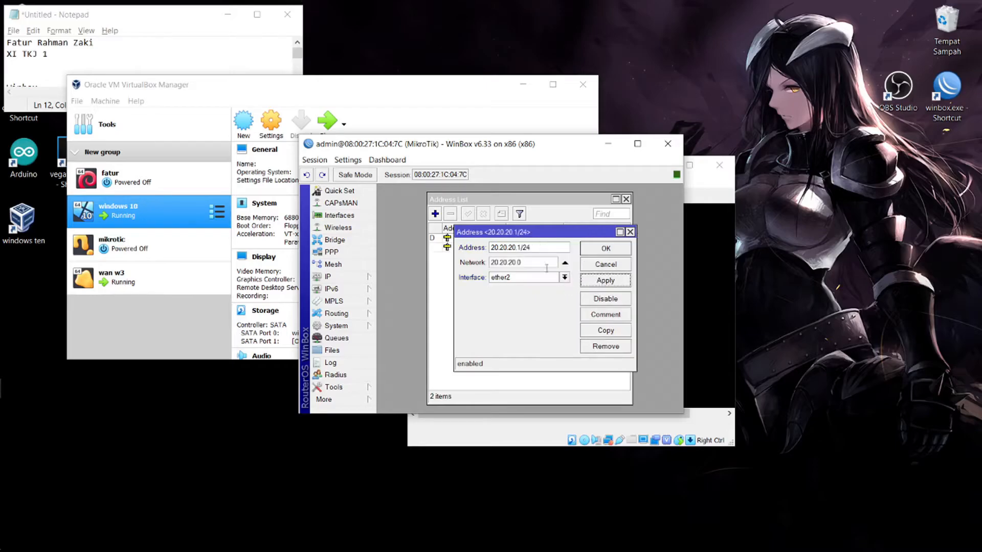
pyautogui.click(605, 249)
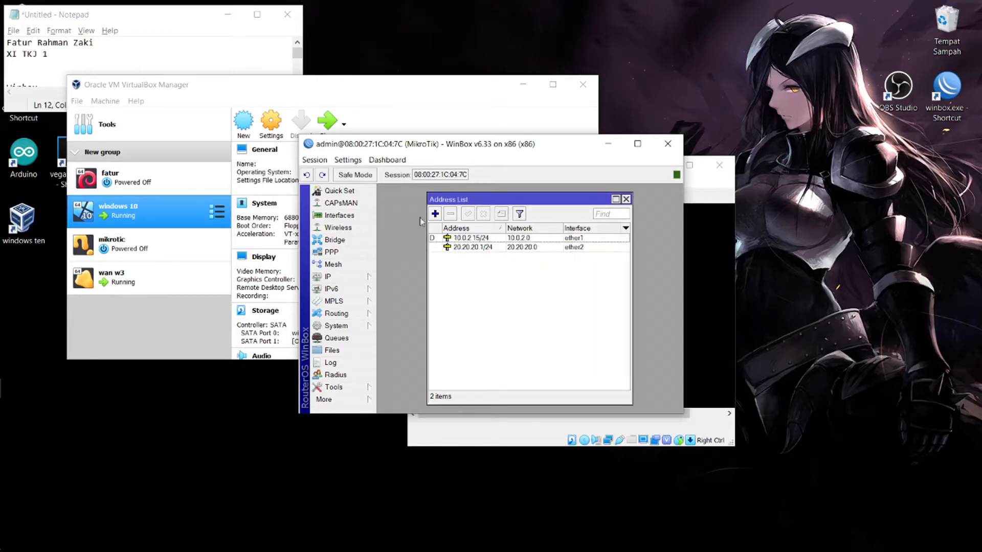
pyautogui.click(625, 199)
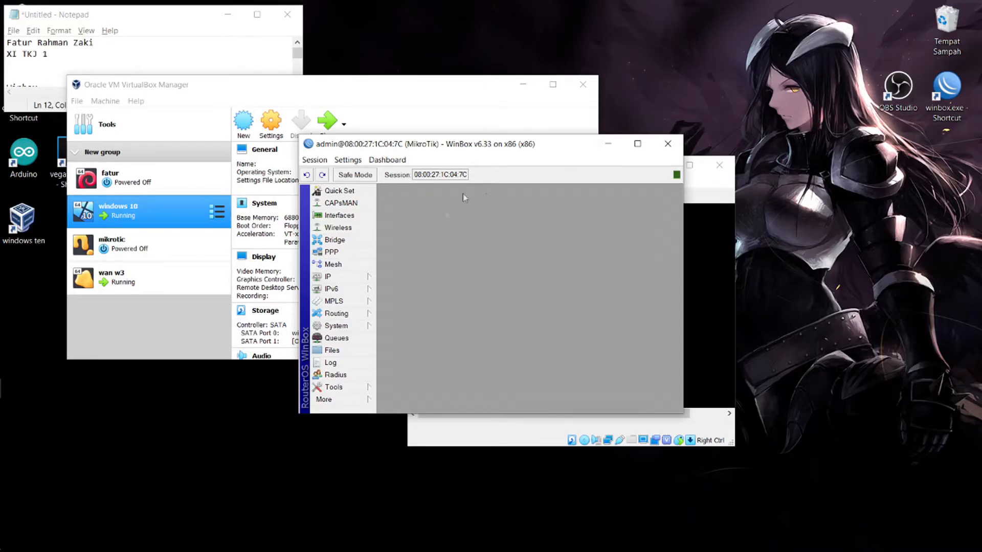
# Set up a DHCP server on ether2 with the setup wizard, accepting its proposed values including the 00:10:00 lease time
pyautogui.click(352, 276)
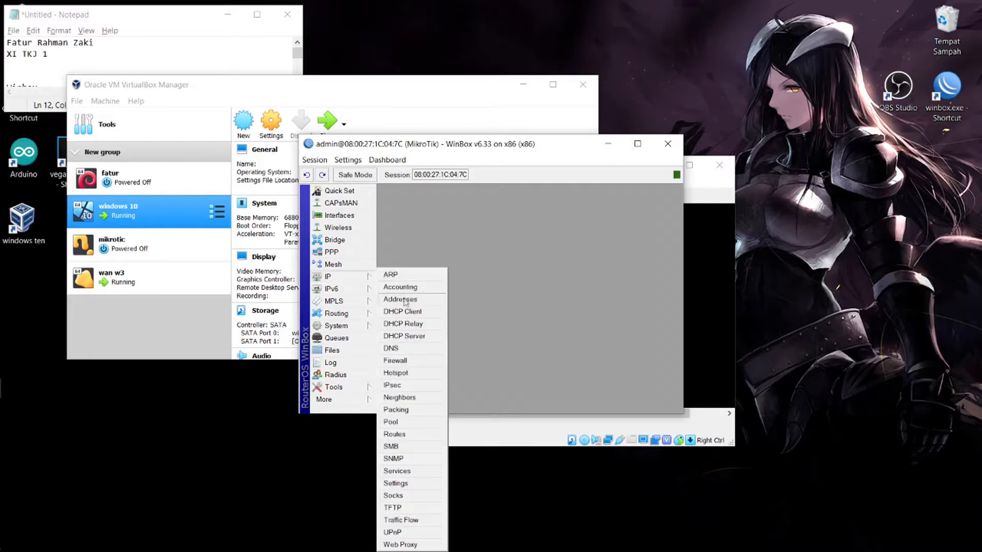
pyautogui.click(413, 332)
pyautogui.click(540, 220)
pyautogui.click(577, 298)
pyautogui.click(570, 307)
pyautogui.click(564, 313)
pyautogui.click(563, 312)
pyautogui.click(563, 312)
pyautogui.click(562, 312)
pyautogui.click(563, 312)
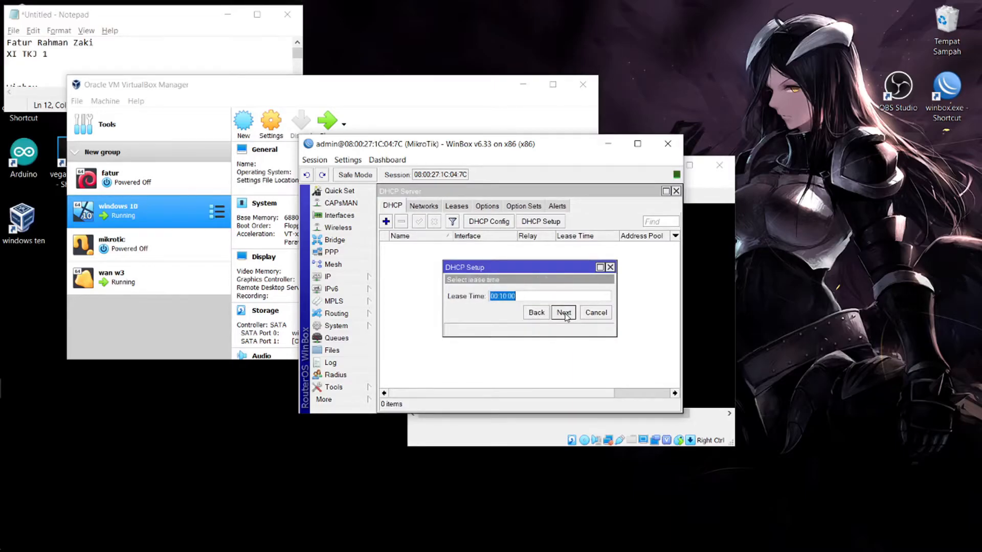
pyautogui.click(564, 313)
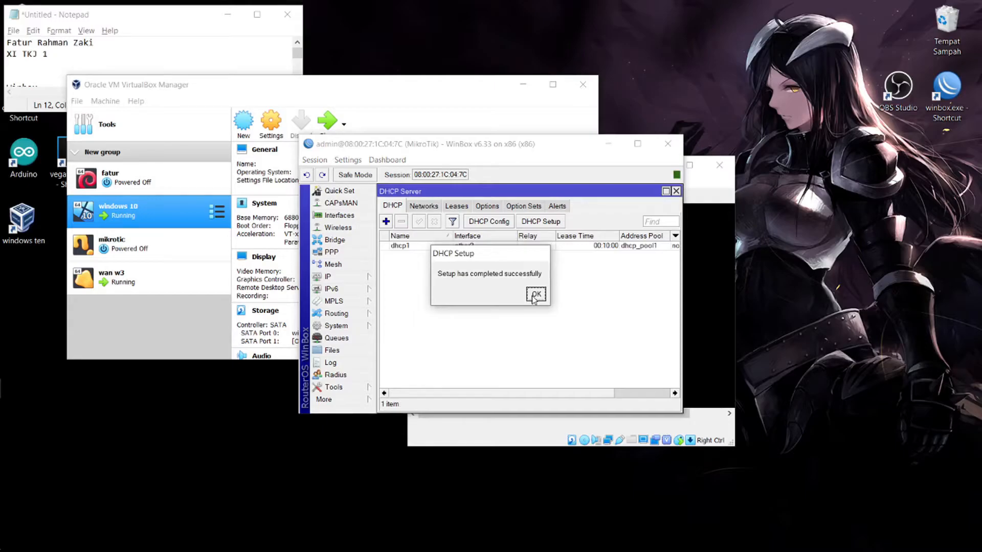
pyautogui.click(535, 295)
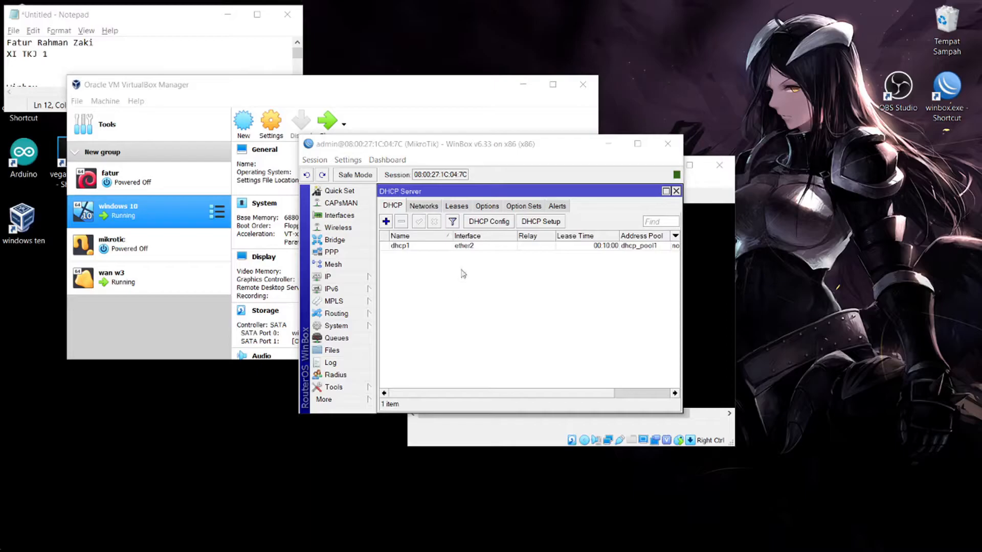
# Open a new RouterOS terminal, decline to view the software license, and continue to the command prompt
pyautogui.click(353, 399)
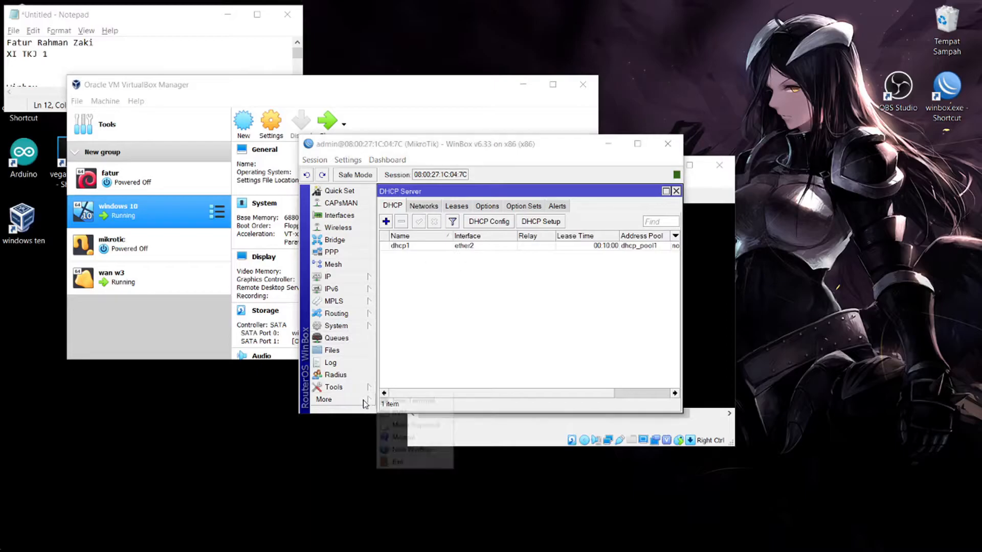
pyautogui.click(398, 400)
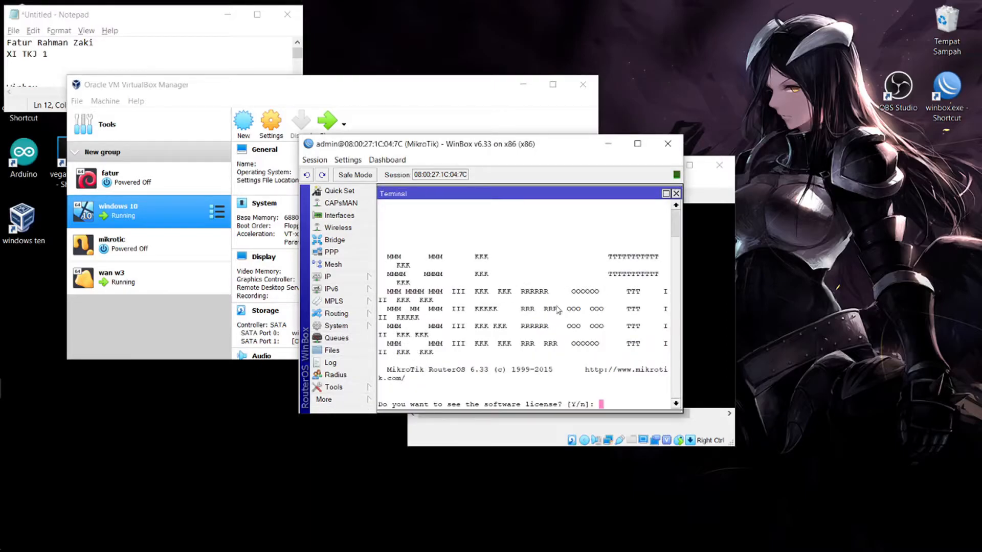
pyautogui.write('n')
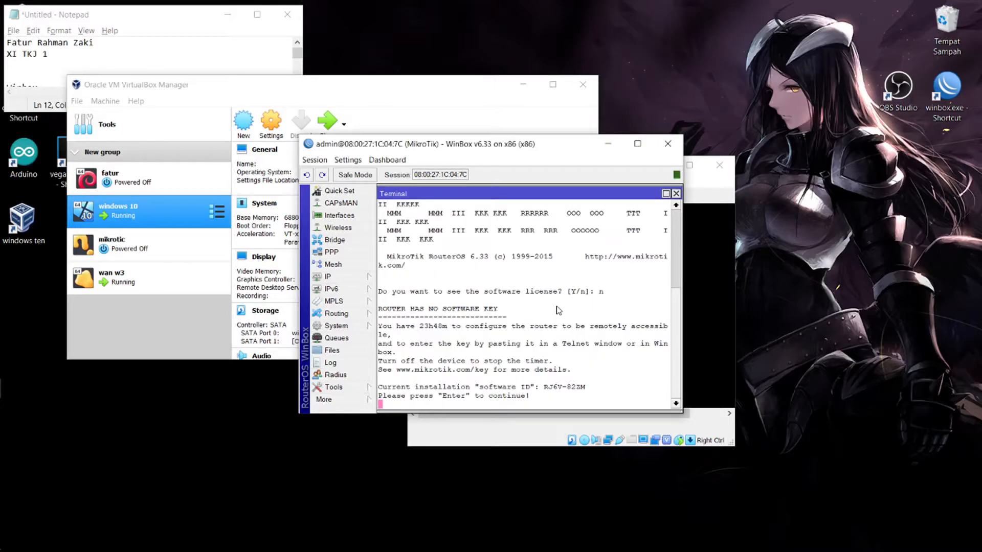
pyautogui.press('Return')
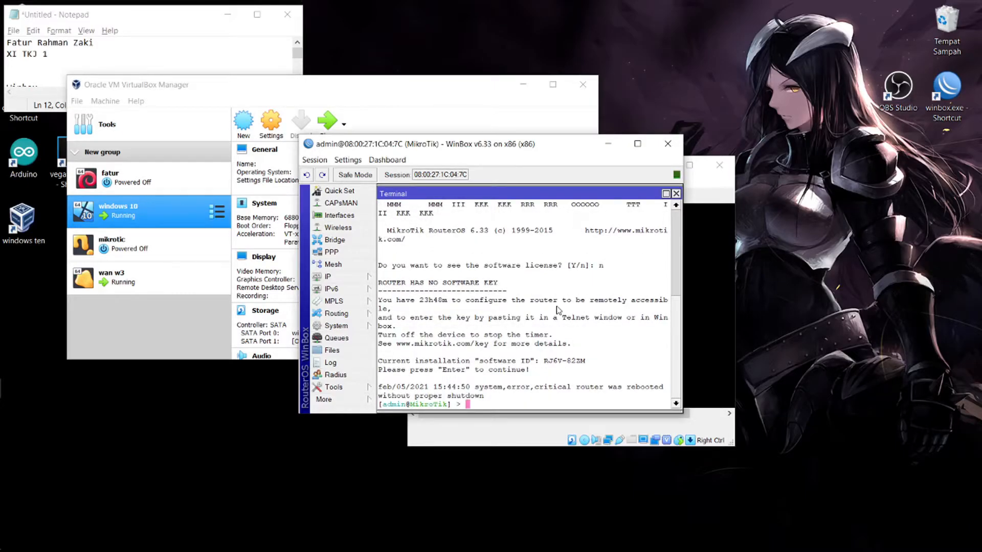
# Following the Winbox notes in Notepad, write ip firewall nat add chain=srcnat action=masquerade at the router's terminal prompt
pyautogui.click(190, 32)
pyautogui.scroll(-1, 195, 67)
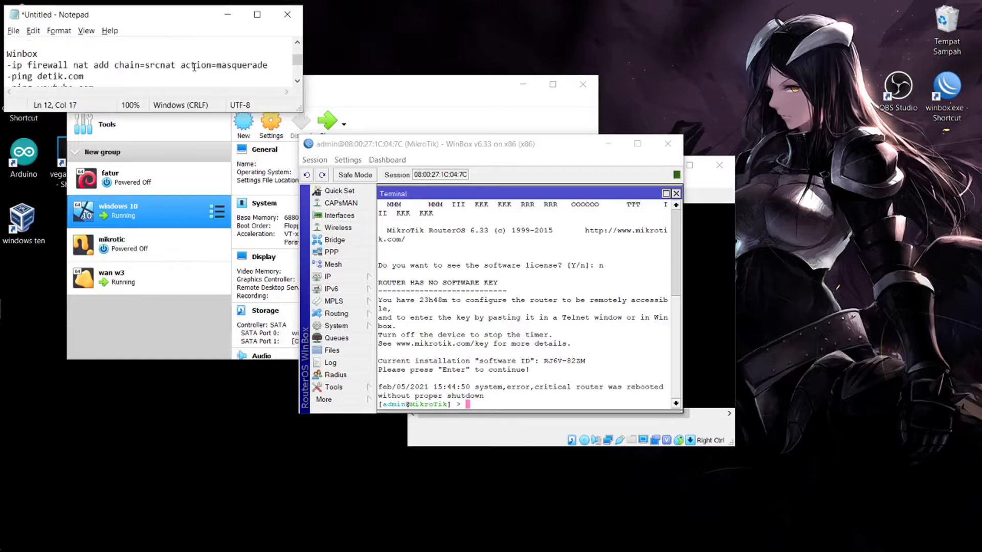
pyautogui.click(474, 393)
pyautogui.write('ip fi')
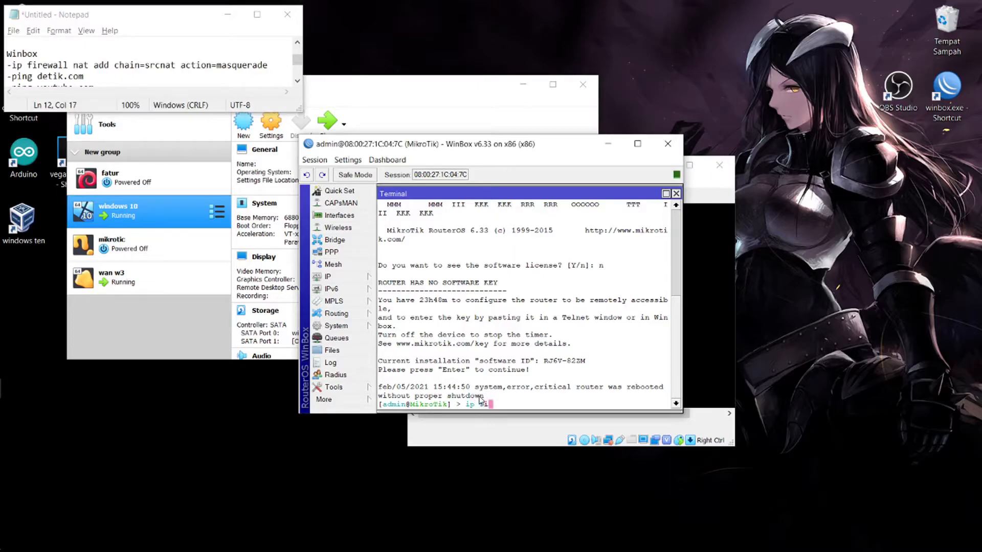
pyautogui.write('rewall nat add chain')
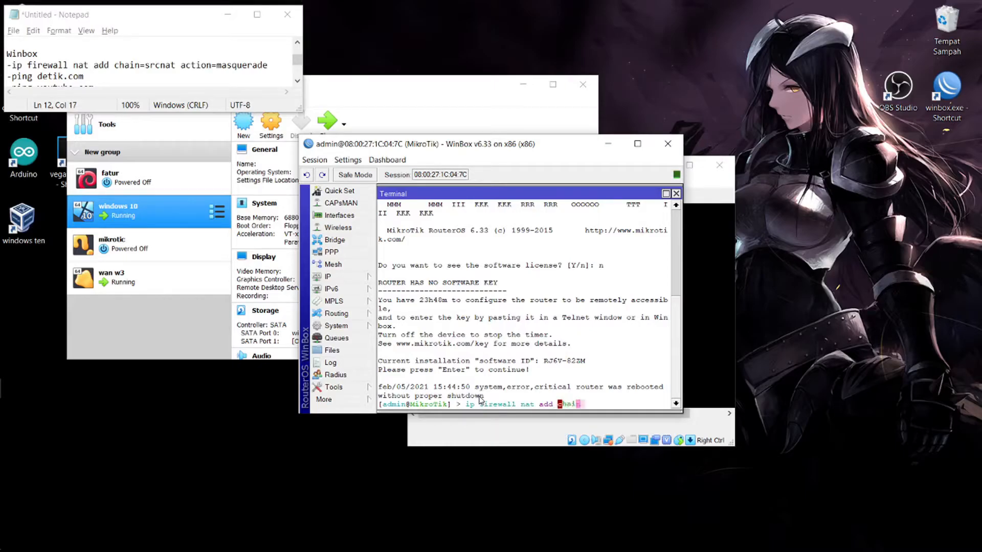
pyautogui.write('=srcnat action=masqu')
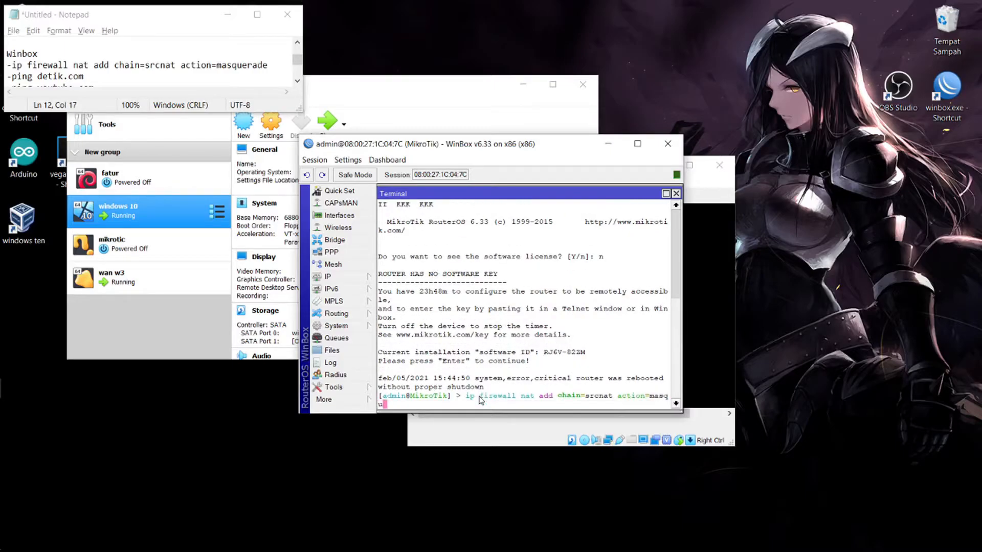
pyautogui.write('erade')
# Enlarge the WinBox and terminal windows so the NAT command fits on one line, and run the command
pyautogui.moveTo(602, 411); pyautogui.dragTo(612, 434)
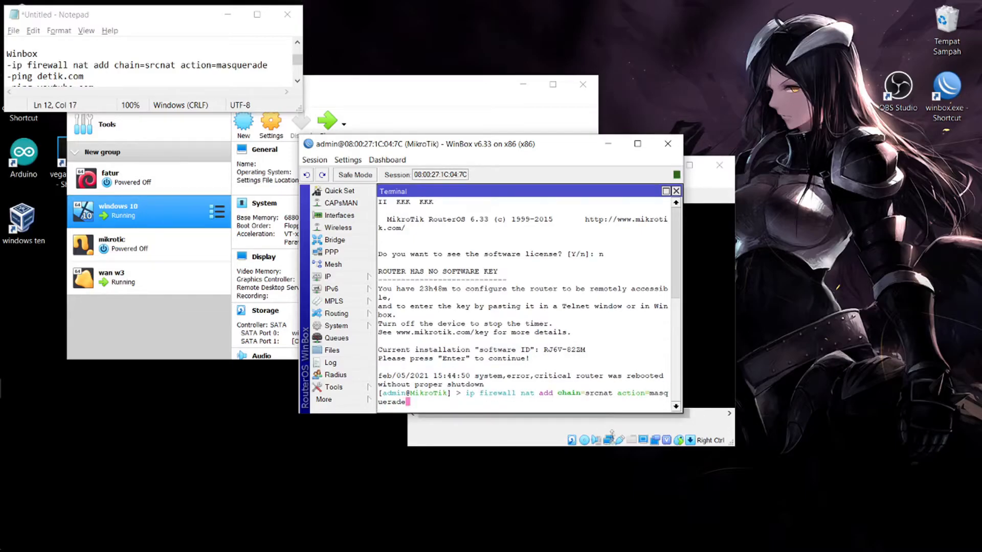
pyautogui.moveTo(683, 373); pyautogui.dragTo(779, 391)
pyautogui.moveTo(731, 413); pyautogui.dragTo(735, 470)
pyautogui.moveTo(655, 412); pyautogui.dragTo(668, 470)
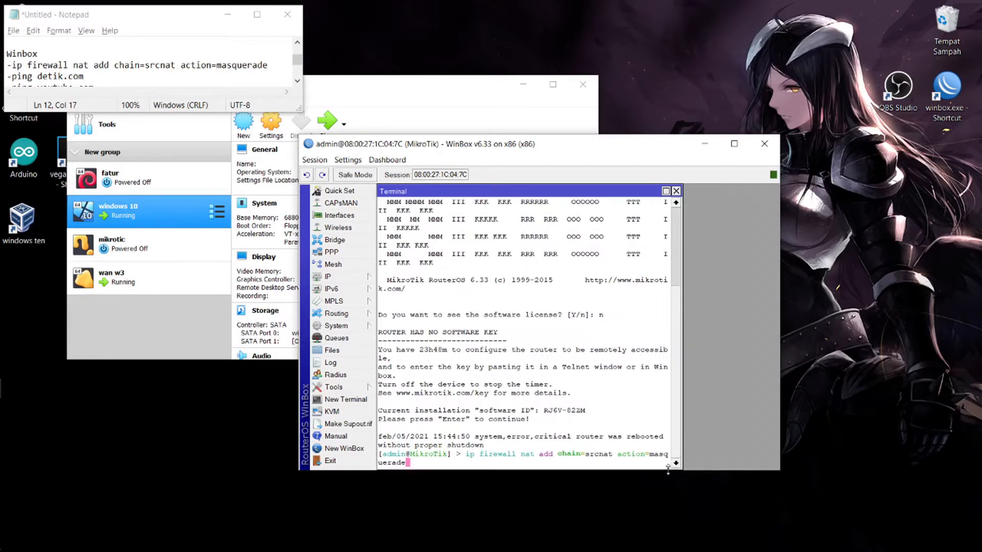
pyautogui.moveTo(682, 397); pyautogui.dragTo(780, 397)
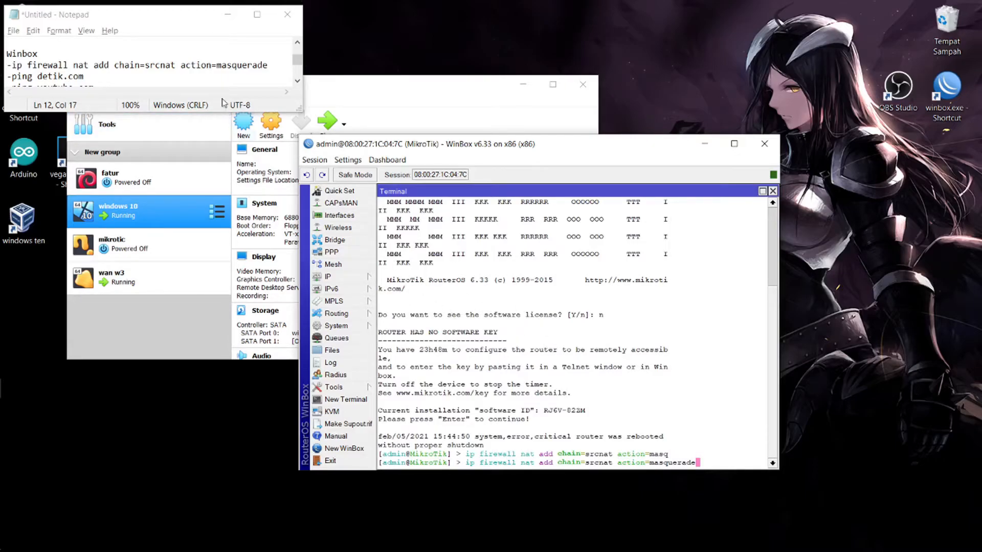
pyautogui.press('Return')
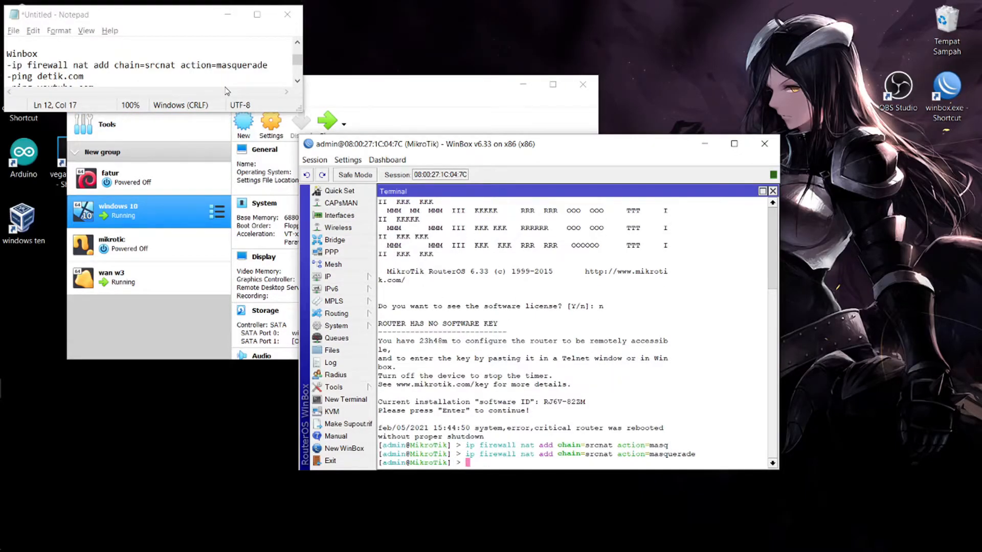
# Ping detik.com and google.com from the router terminal, stopping each ping after a few replies
pyautogui.write('ping detik.com')
pyautogui.press('Return')
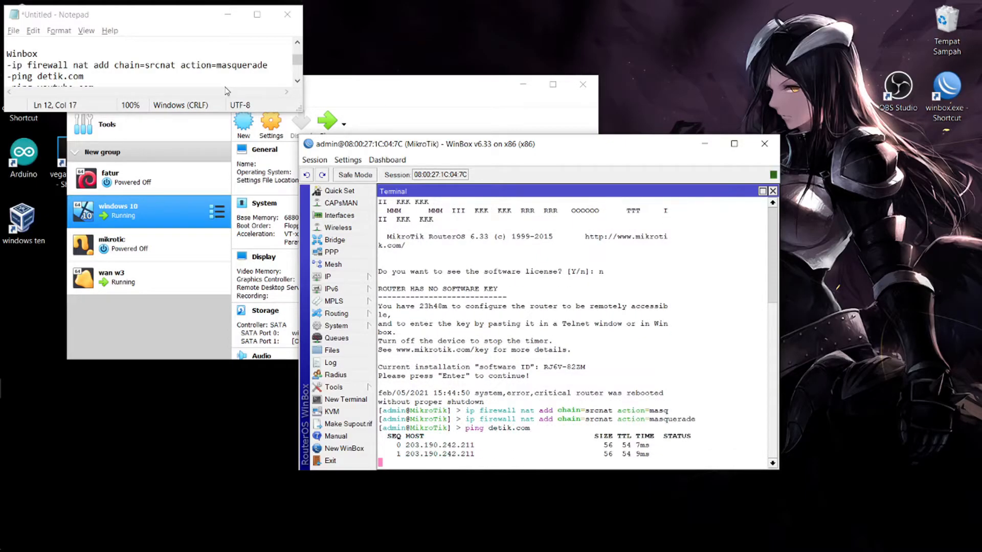
pyautogui.hotkey('ctrl', 'c')
pyautogui.write('ping goog')
pyautogui.write('le,')
pyautogui.write('co')
pyautogui.write('m')
pyautogui.press('Return')
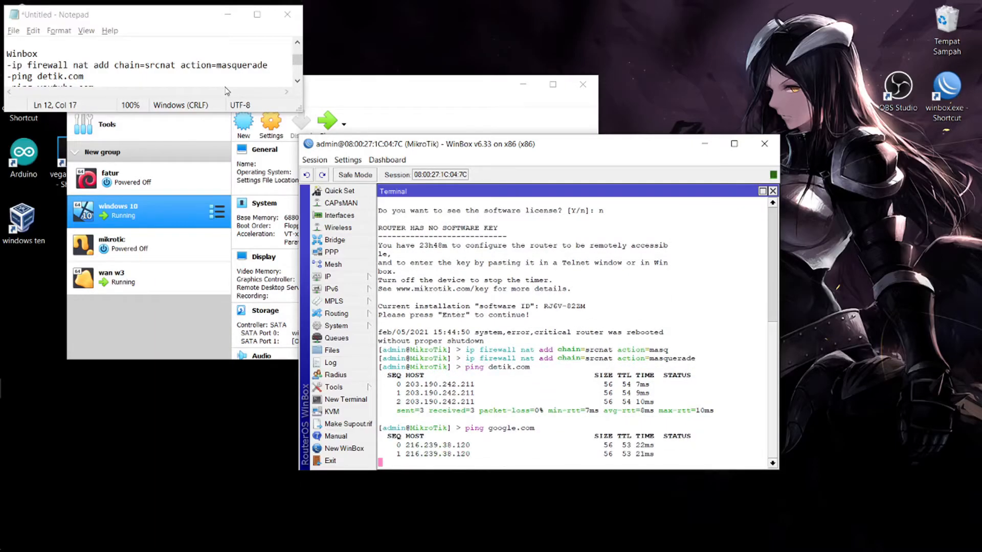
pyautogui.hotkey('ctrl', 'c')
# Ping youtube.com from the router terminal and stop the ping after a few replies
pyautogui.press('Return')
pyautogui.write('ping')
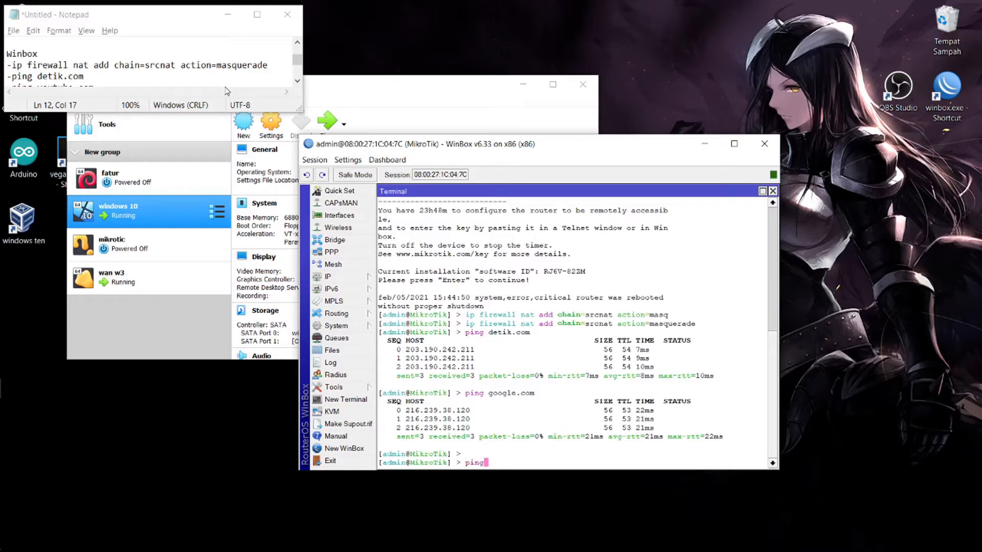
pyautogui.write(' youtube.com')
pyautogui.press('Return')
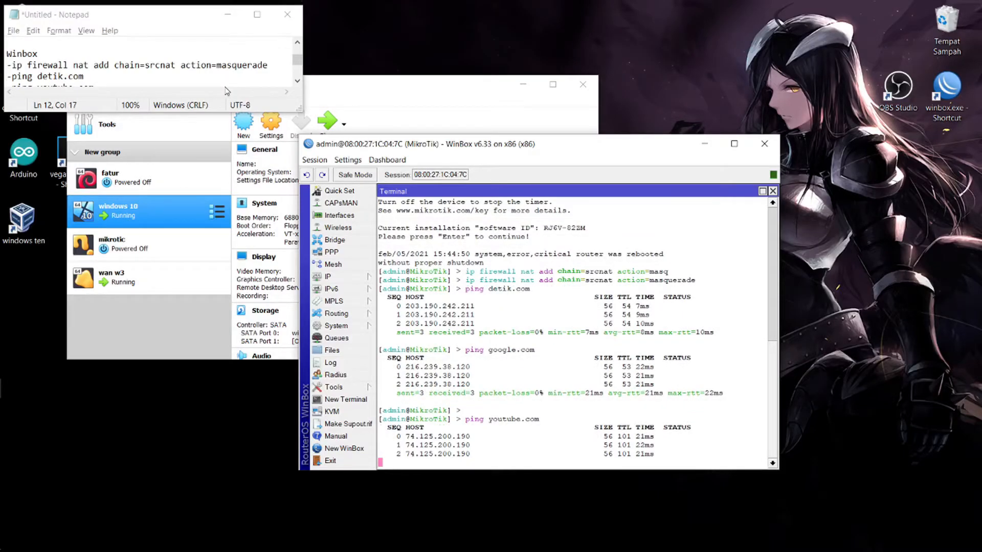
pyautogui.hotkey('ctrl', 'c')
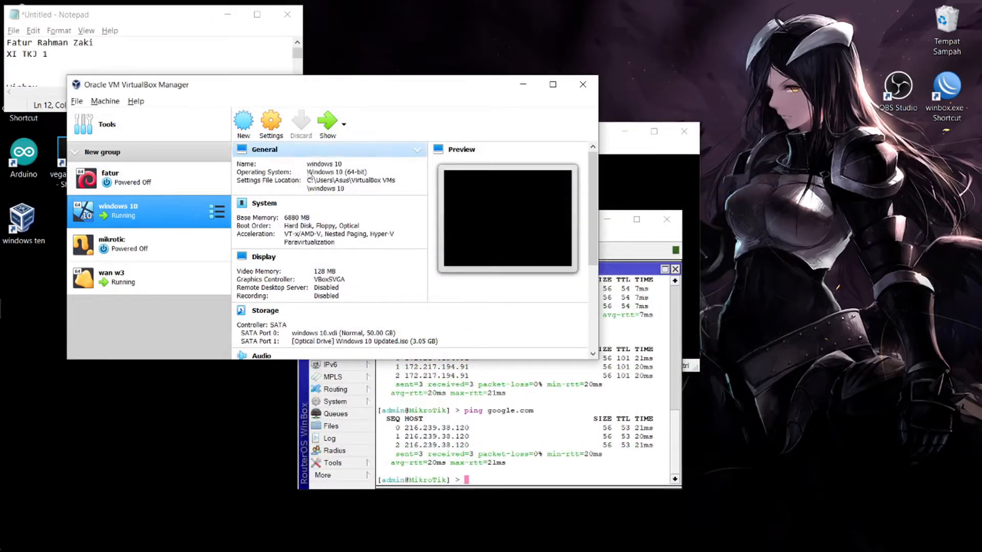
# Show the running windows 10 virtual machine and allow its PC to be discoverable on Network 4
pyautogui.click(327, 123)
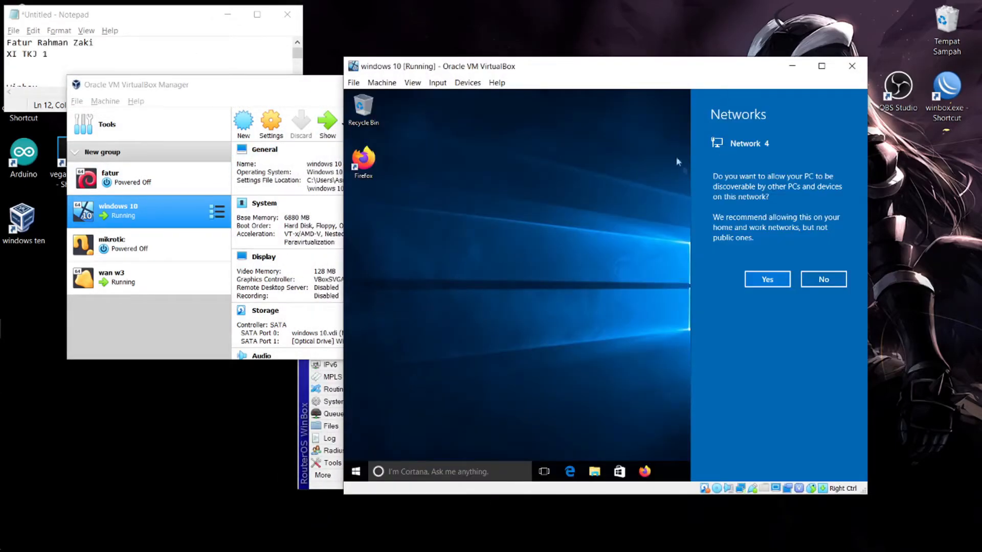
pyautogui.click(757, 280)
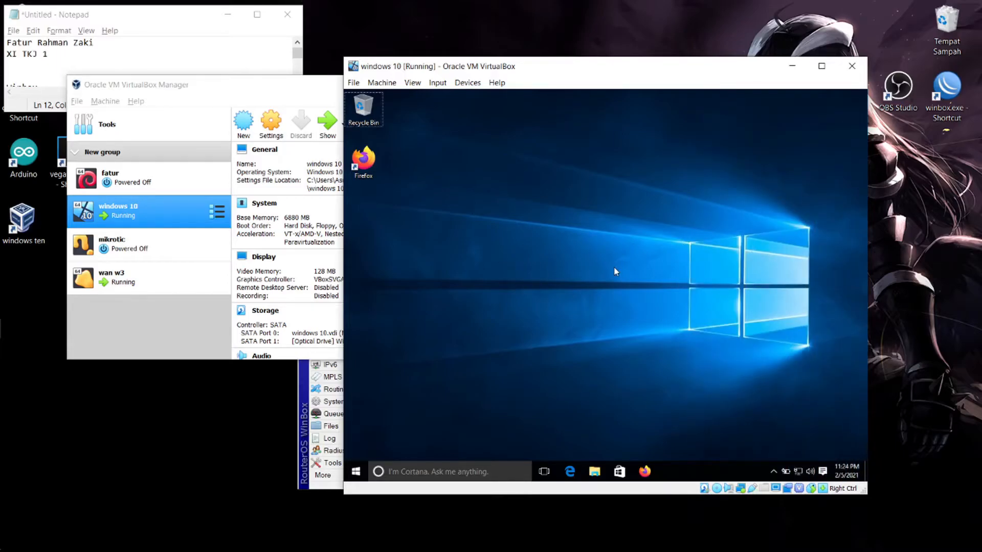
# Renew the windows 10 machine's IP lease with ipconfig /renew in a command prompt, and minimize that window
pyautogui.press('super+r')
pyautogui.click(429, 439)
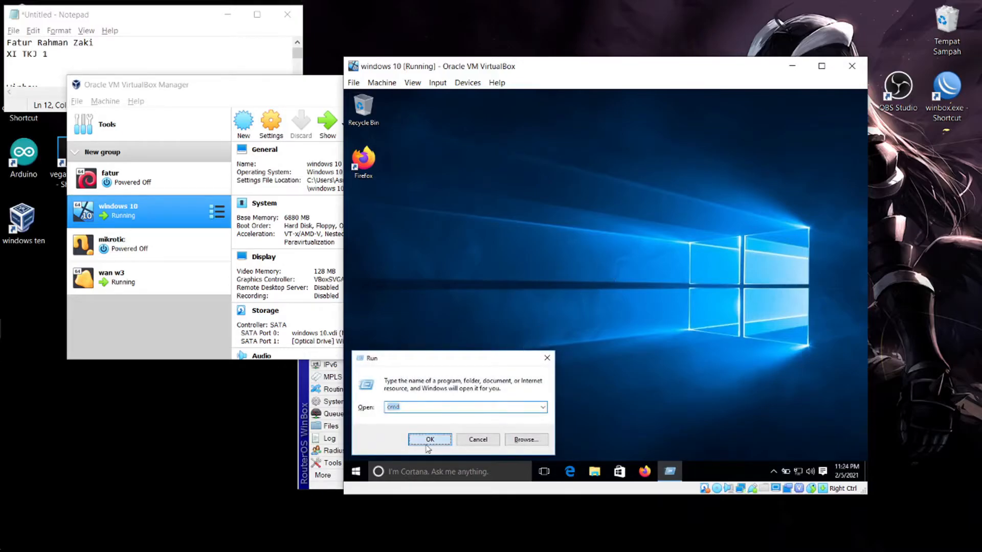
pyautogui.write('ip')
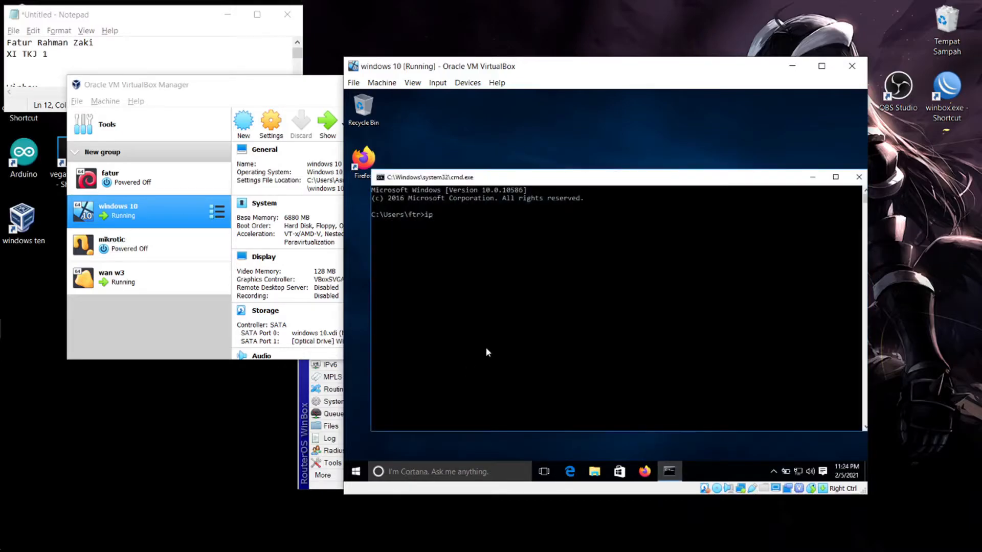
pyautogui.write('config /renew')
pyautogui.press('Return')
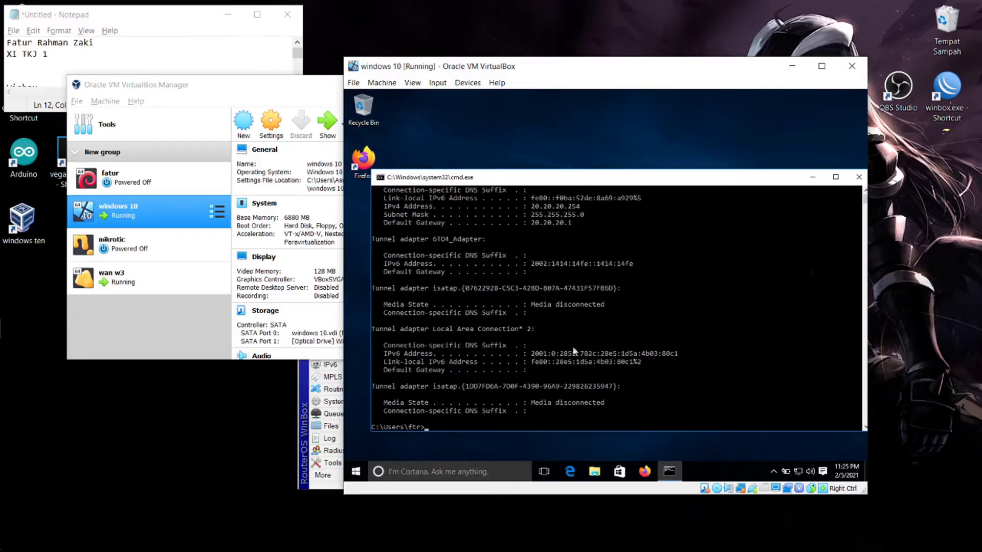
pyautogui.click(817, 178)
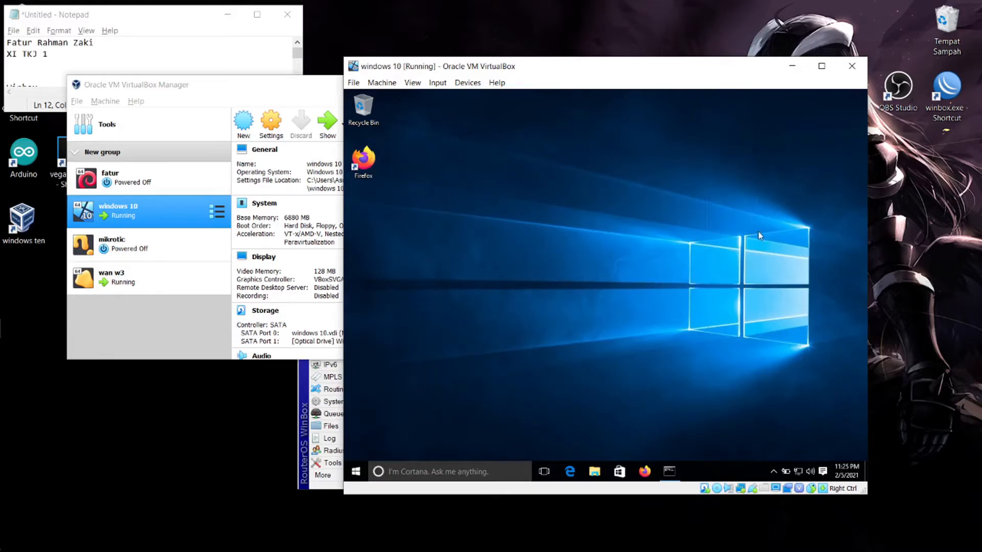
# Refresh the windows 10 desktop, open Firefox, and decline to make it the default browser
pyautogui.rightClick(707, 151)
pyautogui.click(748, 189)
pyautogui.rightClick(657, 149)
pyautogui.click(689, 178)
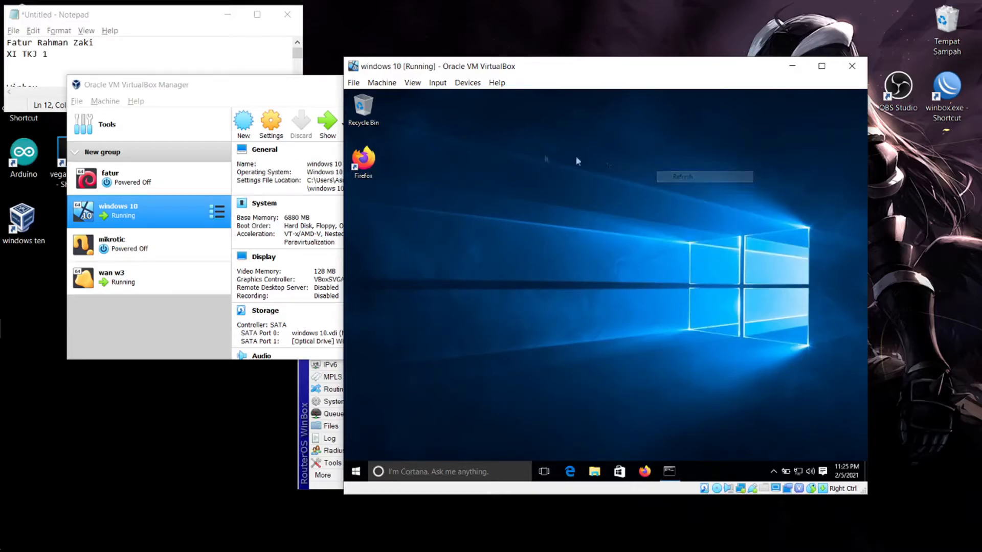
pyautogui.doubleClick(359, 160)
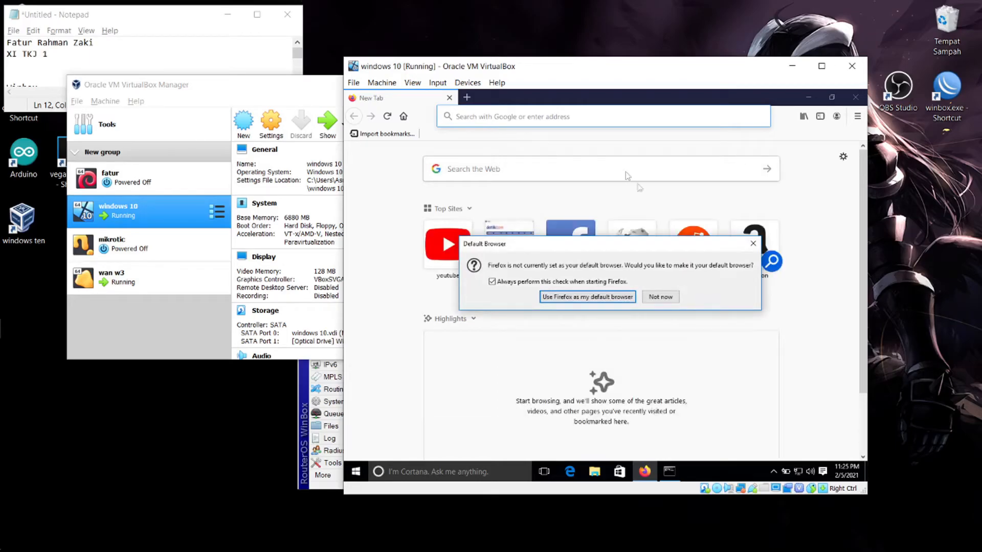
pyautogui.click(659, 296)
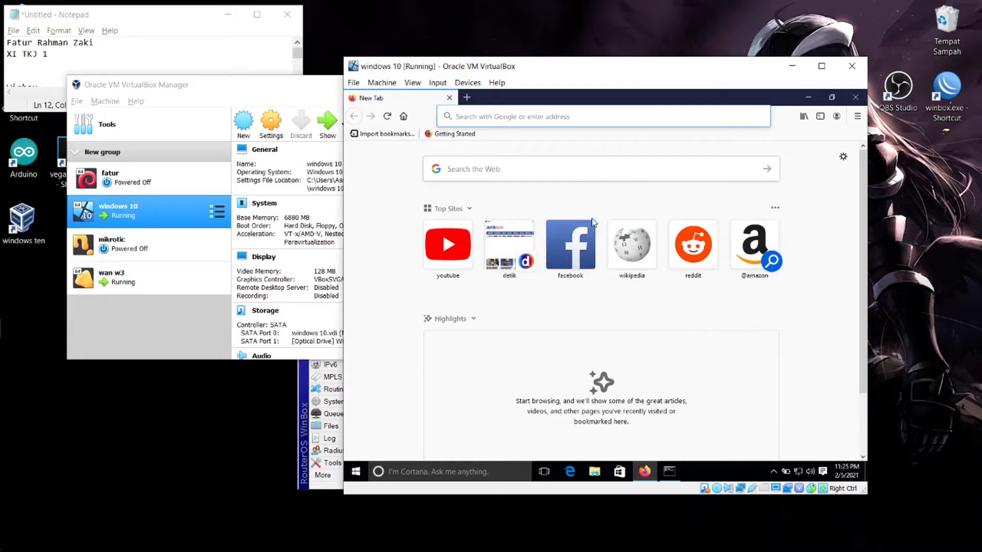
pyautogui.hotkey('alt', 'Tab')
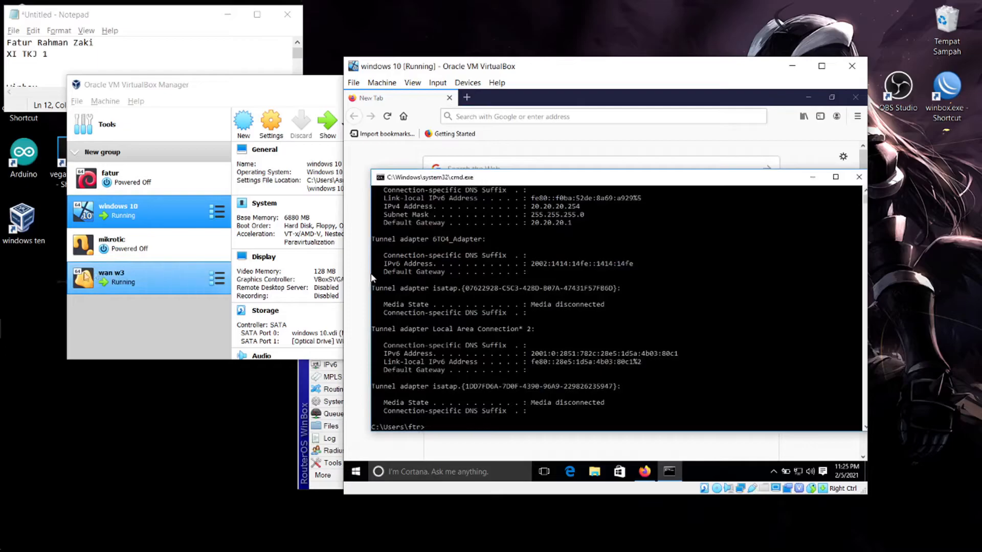
pyautogui.click(13, 407)
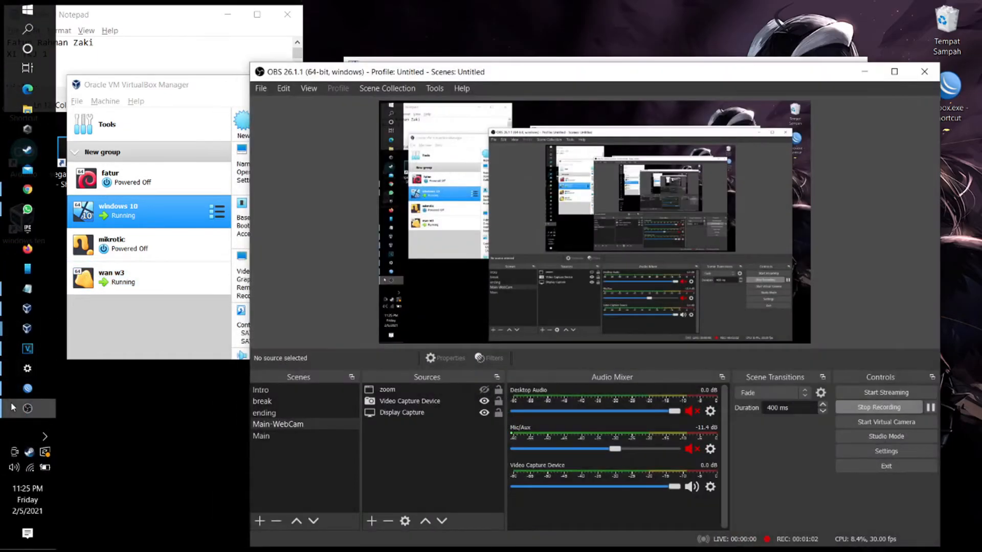
pyautogui.click(968, 368)
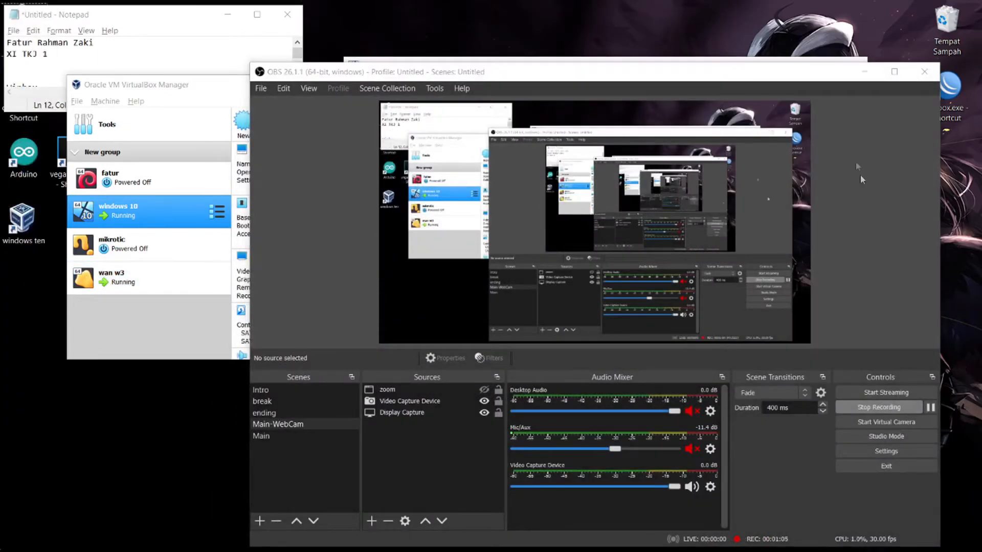
pyautogui.click(864, 72)
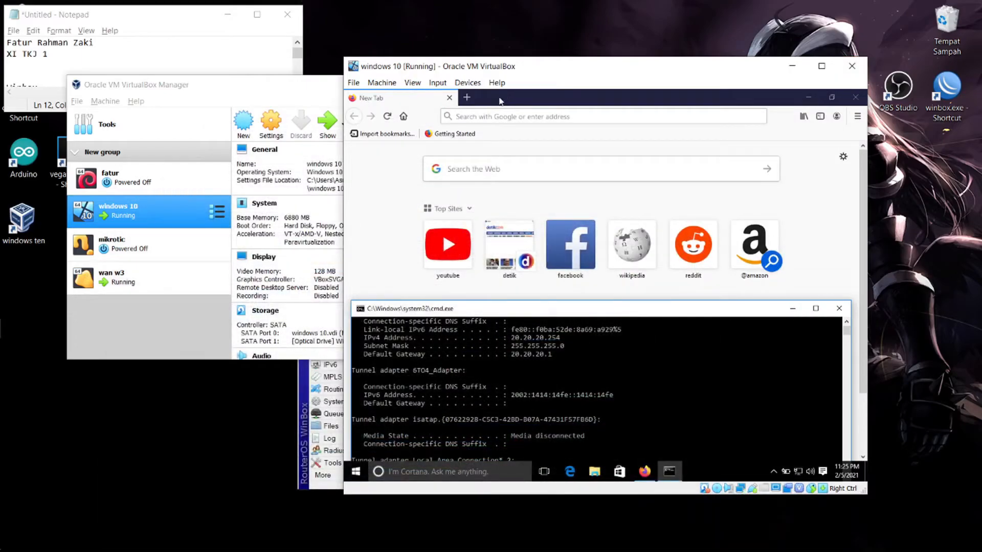
# Open detik.com in Firefox and youtube.com in a second tab
pyautogui.click(496, 118)
pyautogui.write('detik.com/')
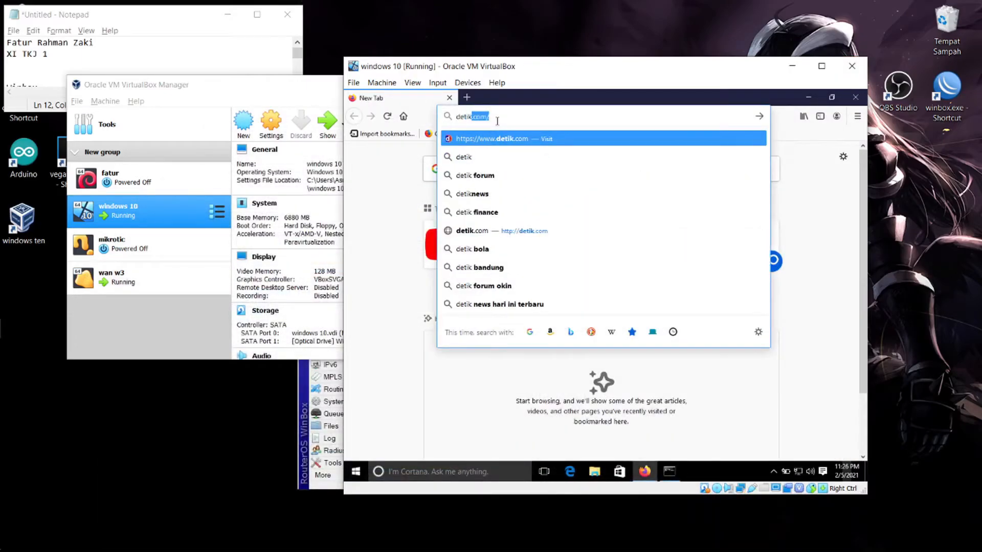
pyautogui.press('Return')
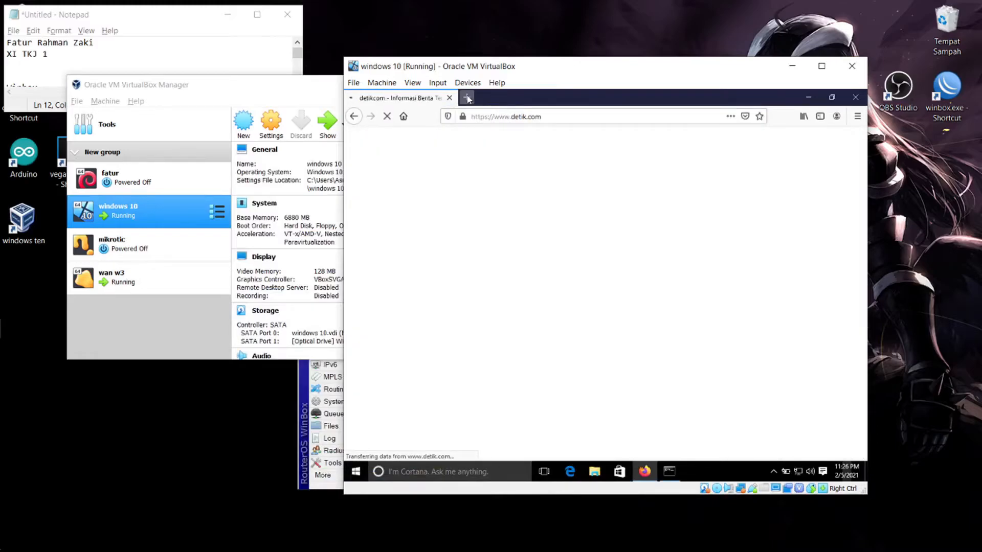
pyautogui.click(467, 97)
pyautogui.write('youtube.com/')
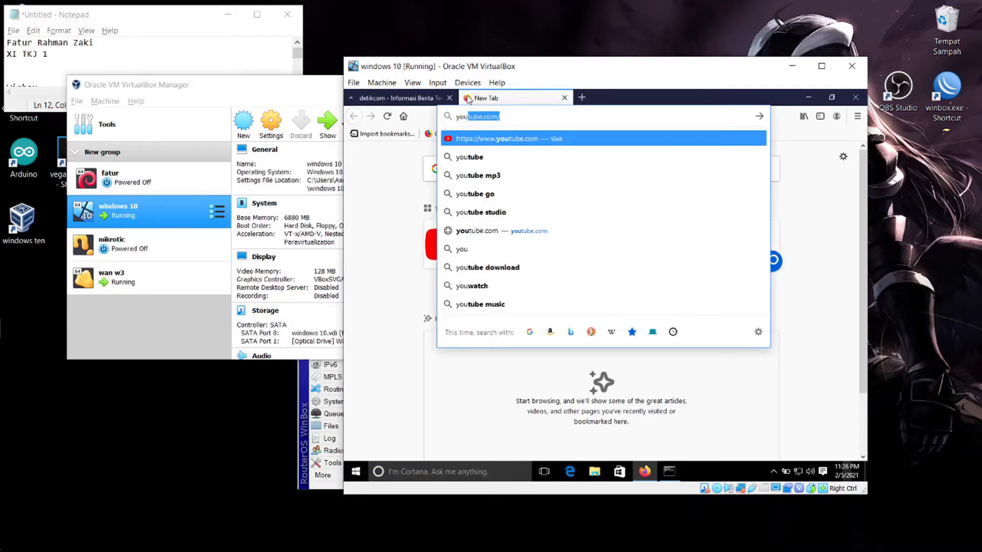
pyautogui.press('Return')
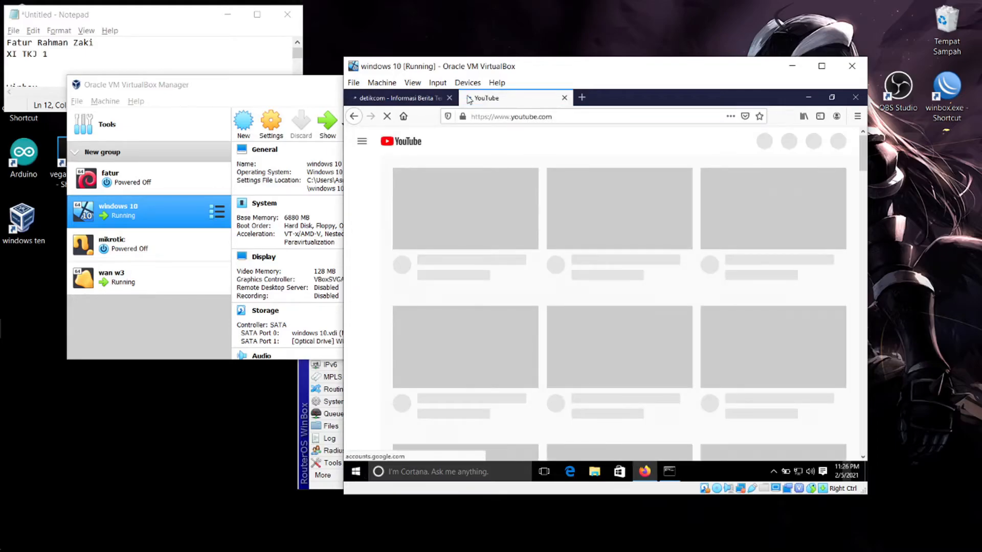
# Alternate between the detik.com and YouTube tabs to check whether both pages load
pyautogui.click(401, 97)
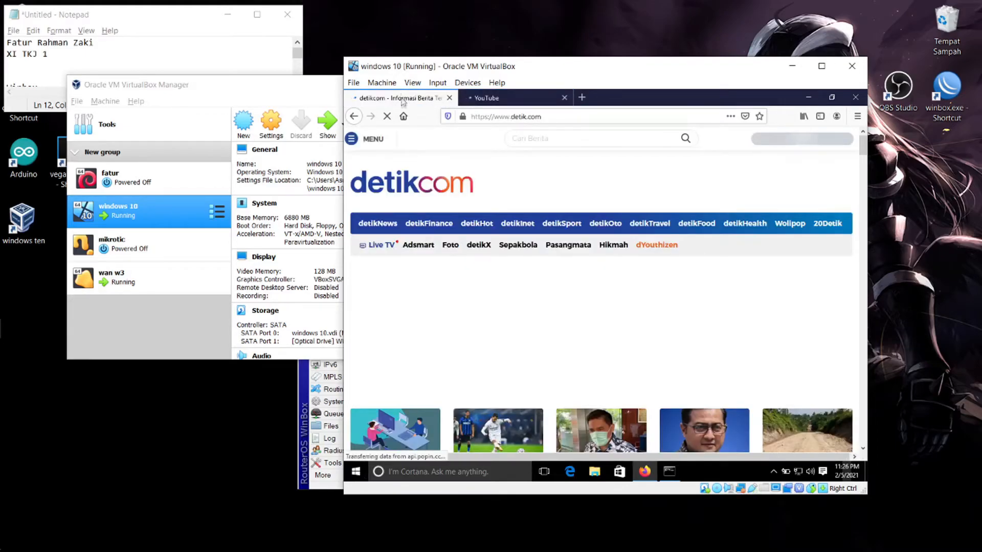
pyautogui.click(493, 99)
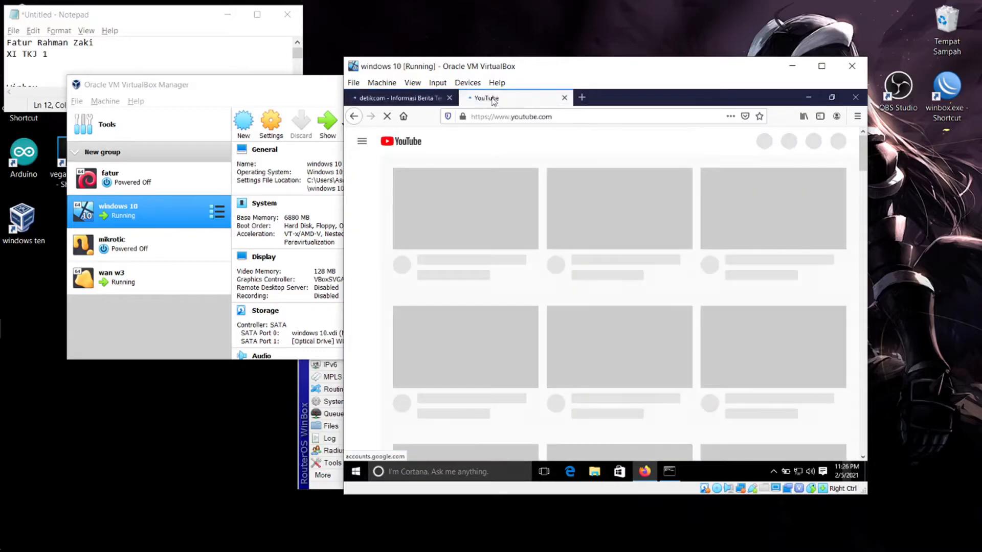
pyautogui.click(413, 102)
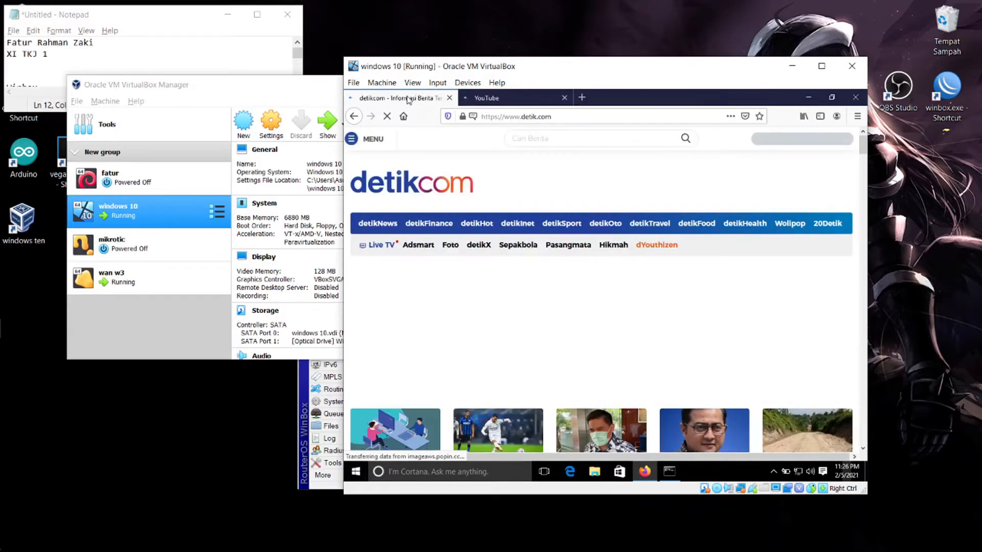
pyautogui.click(478, 101)
pyautogui.click(428, 102)
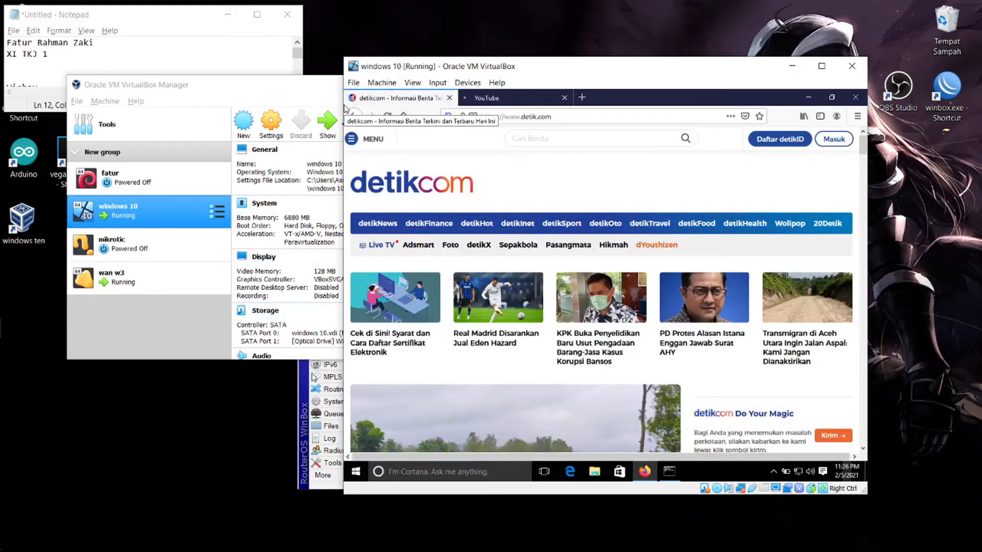
# Switch to WinBox and start a new firewall filter rule on the forward chain
pyautogui.click(301, 417)
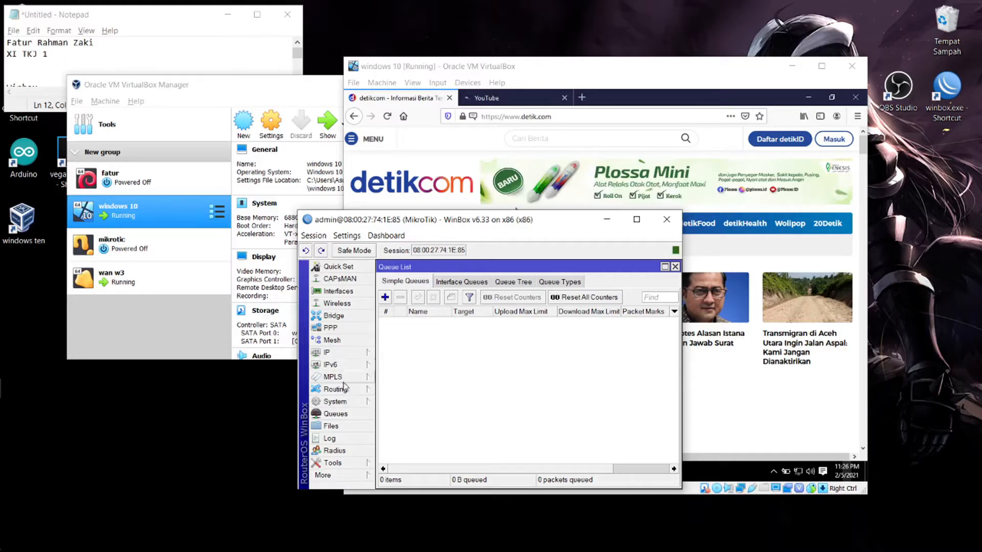
pyautogui.click(350, 352)
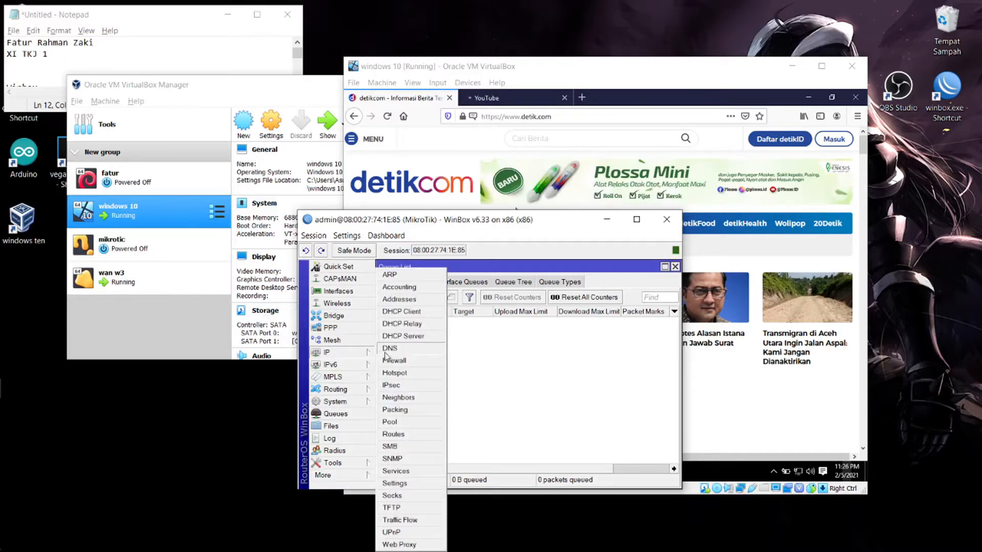
pyautogui.click(398, 336)
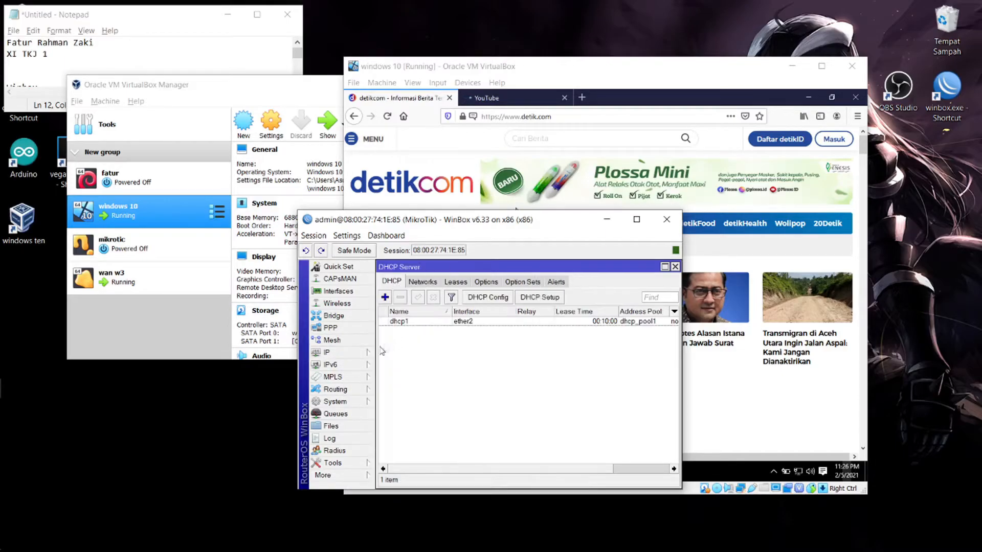
pyautogui.click(340, 354)
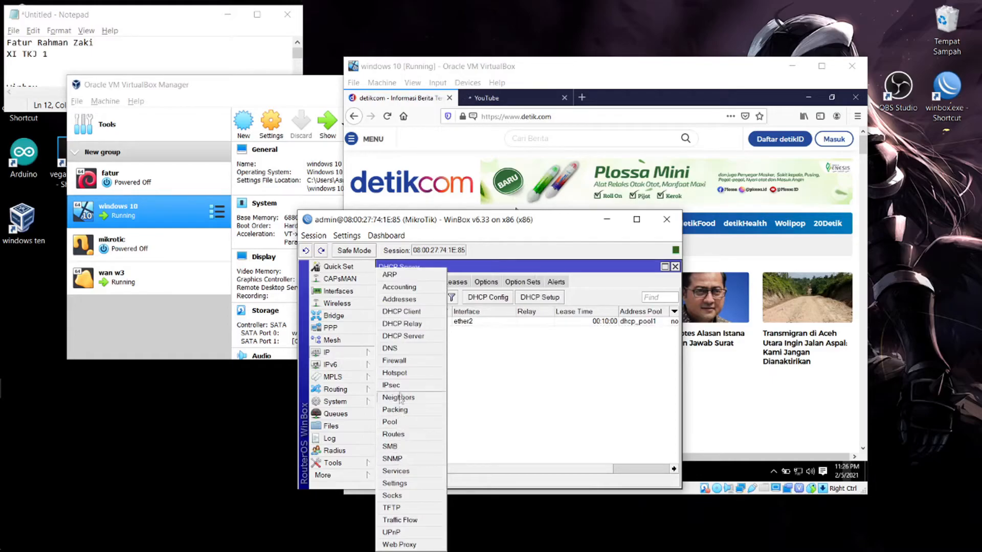
pyautogui.click(408, 361)
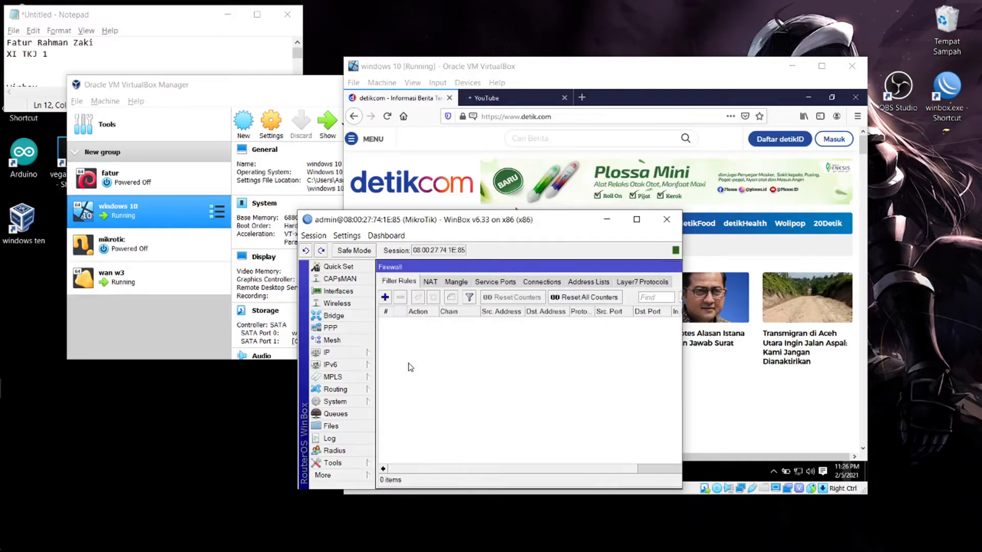
pyautogui.click(384, 297)
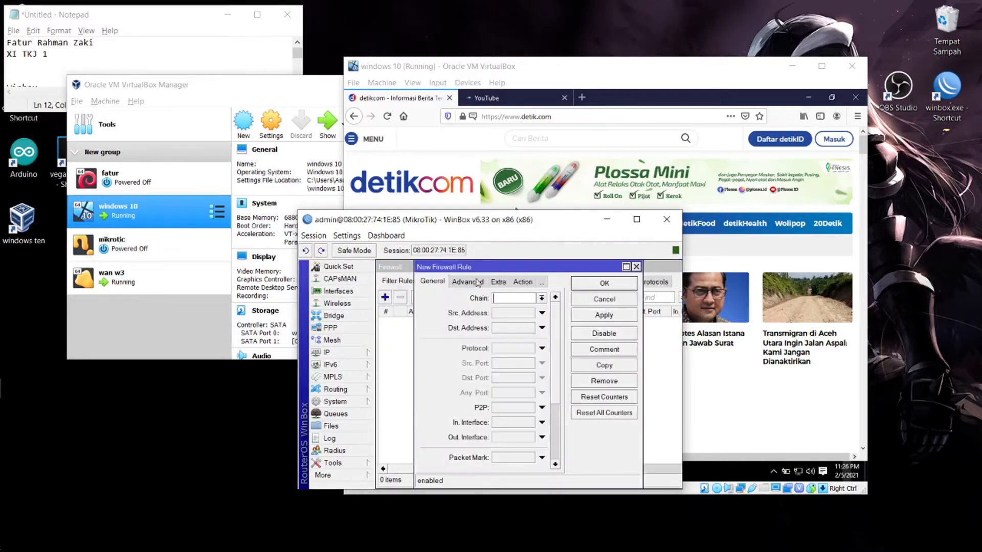
pyautogui.click(541, 298)
pyautogui.click(511, 313)
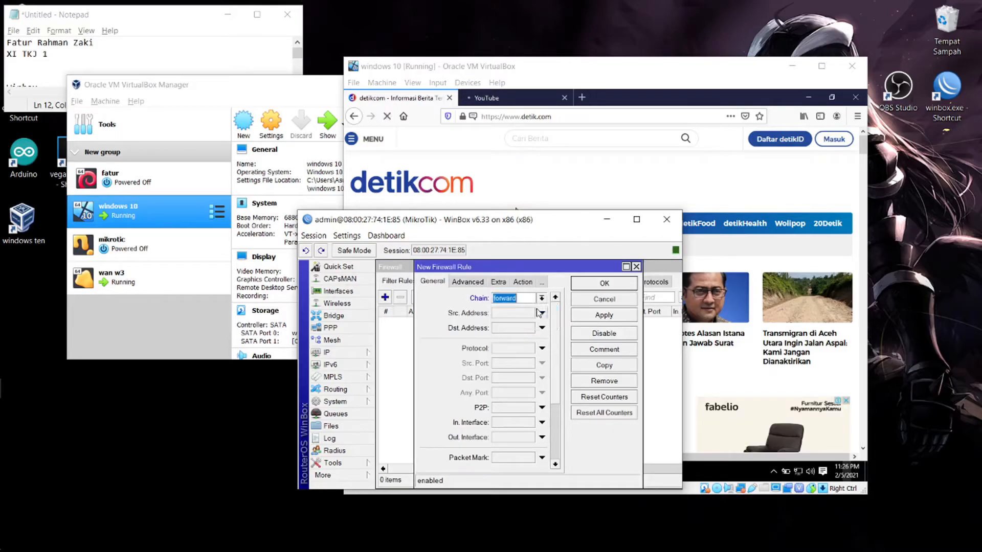
pyautogui.click(468, 282)
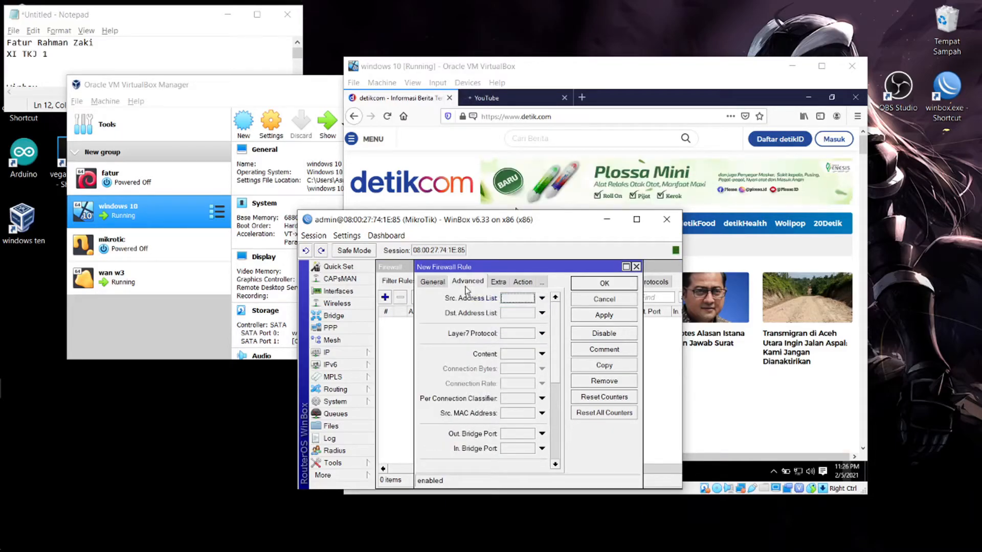
pyautogui.click(516, 355)
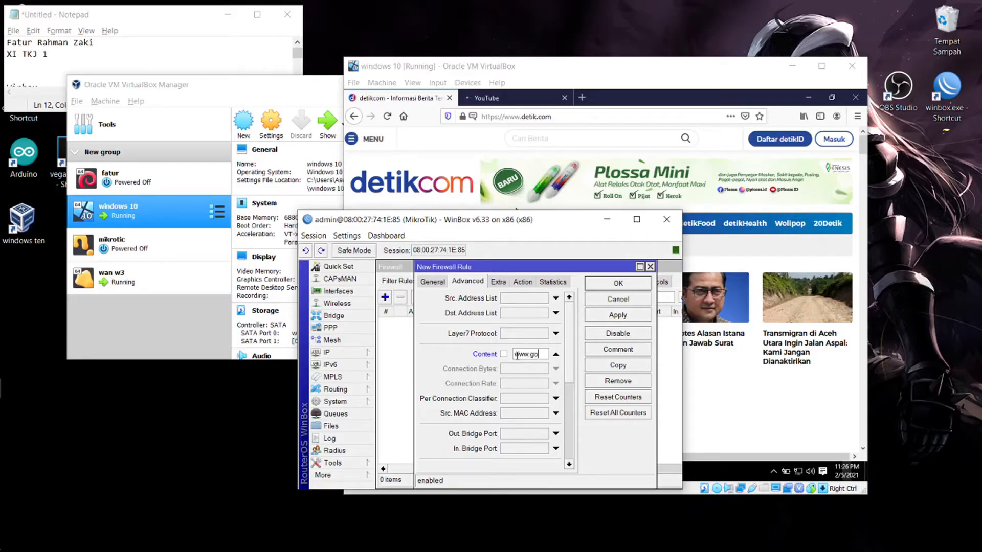
pyautogui.write('www.google.com')
pyautogui.click(517, 287)
pyautogui.click(500, 301)
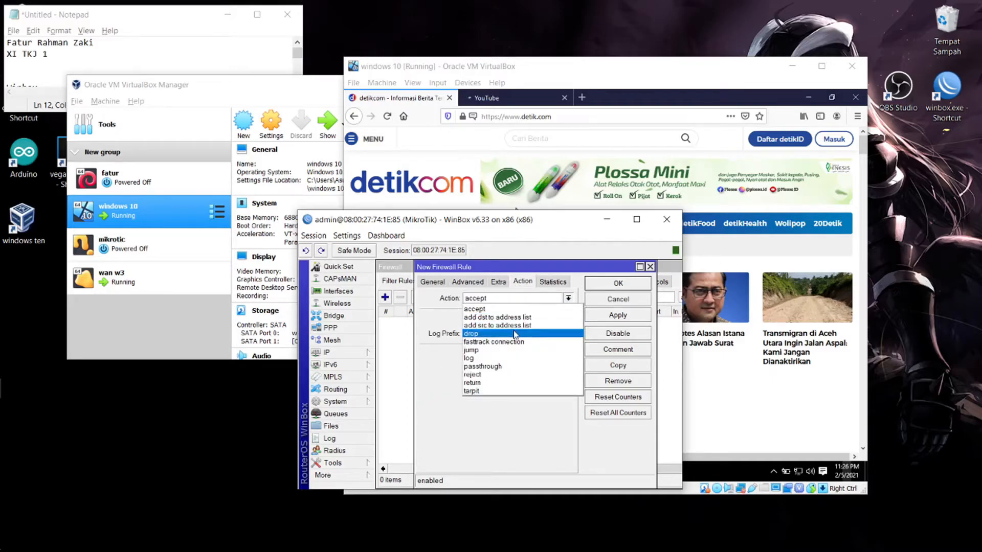
pyautogui.click(513, 332)
pyautogui.click(617, 317)
pyautogui.click(613, 285)
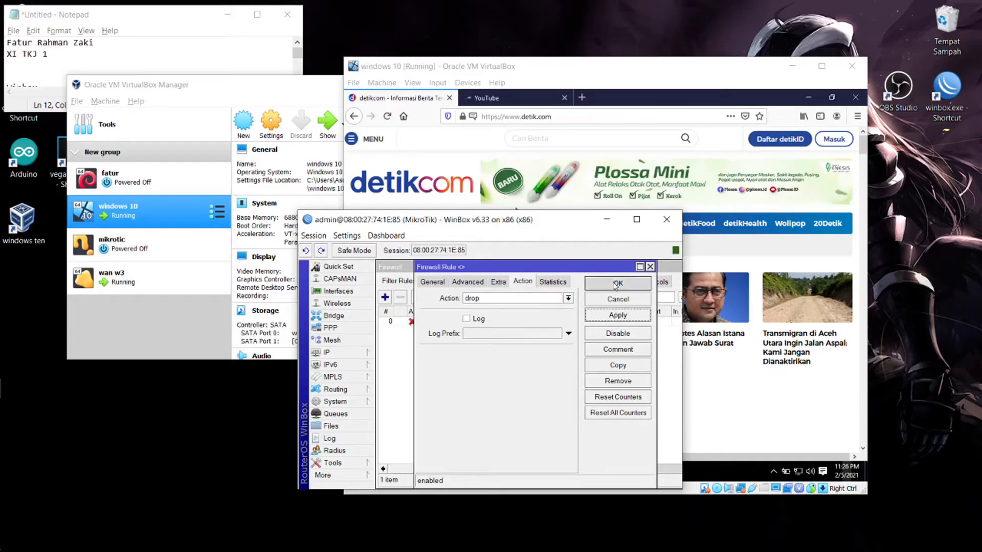
pyautogui.click(385, 297)
pyautogui.click(431, 281)
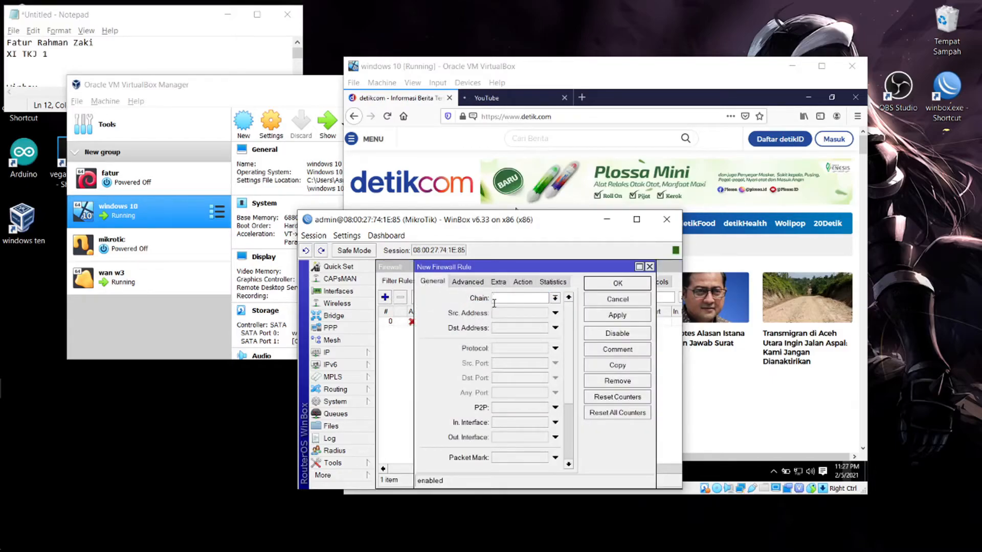
pyautogui.click(554, 297)
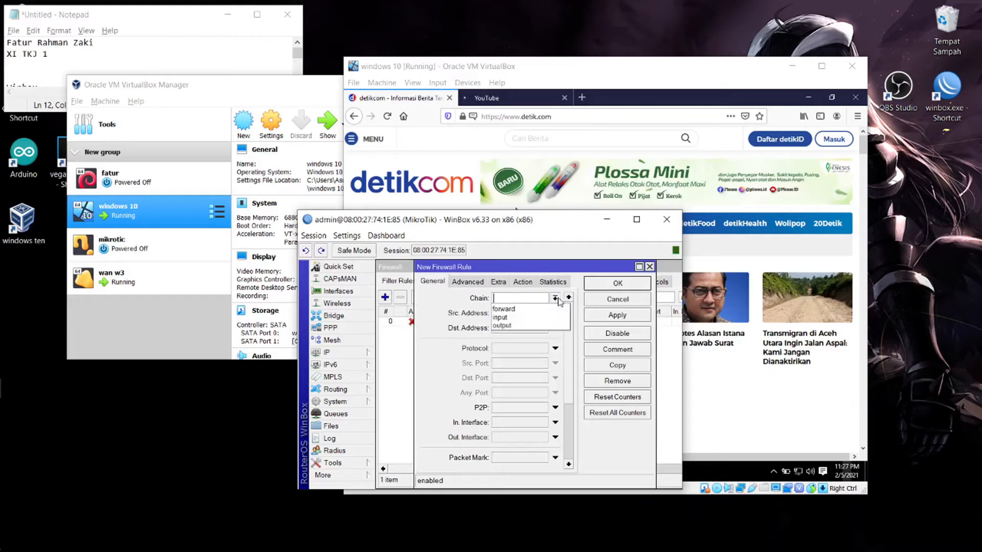
pyautogui.click(540, 317)
pyautogui.click(468, 281)
pyautogui.click(524, 353)
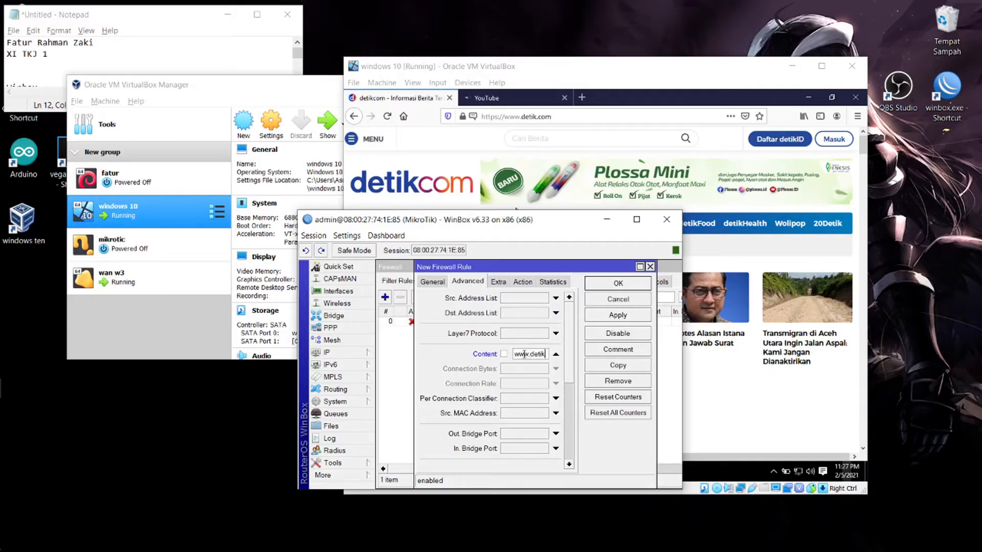
pyautogui.write('www.detik.c')
pyautogui.write('om')
pyautogui.click(522, 282)
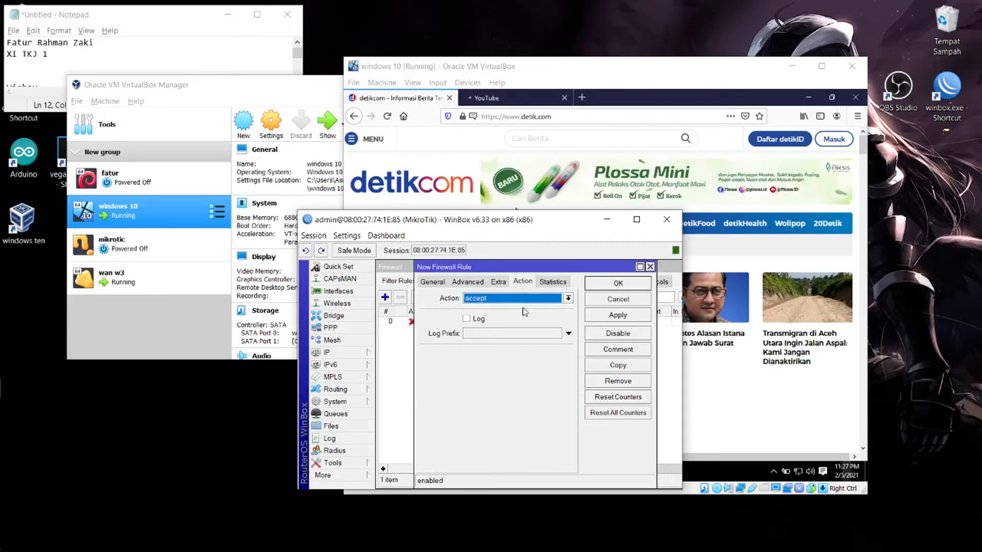
pyautogui.click(522, 299)
pyautogui.click(537, 332)
pyautogui.click(625, 316)
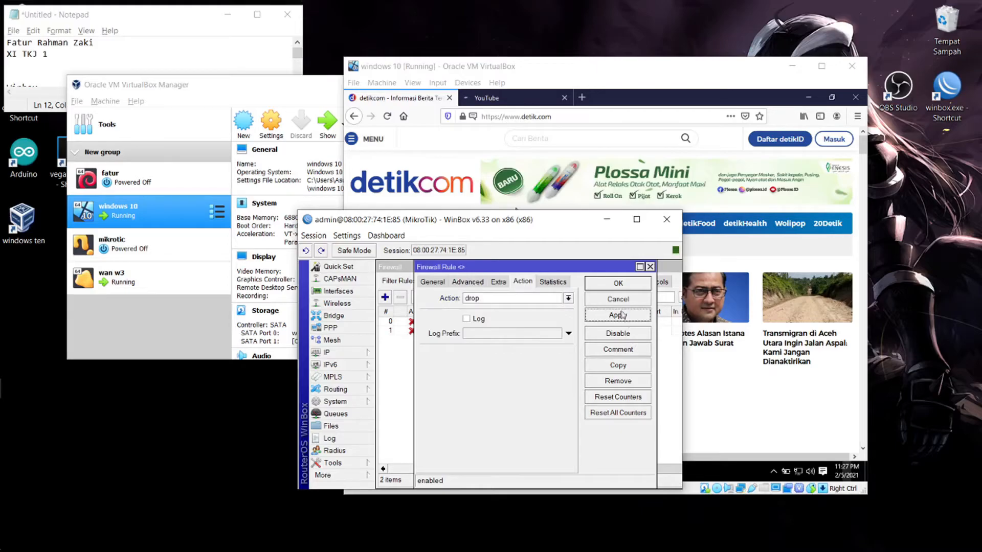
pyautogui.click(618, 284)
pyautogui.click(385, 298)
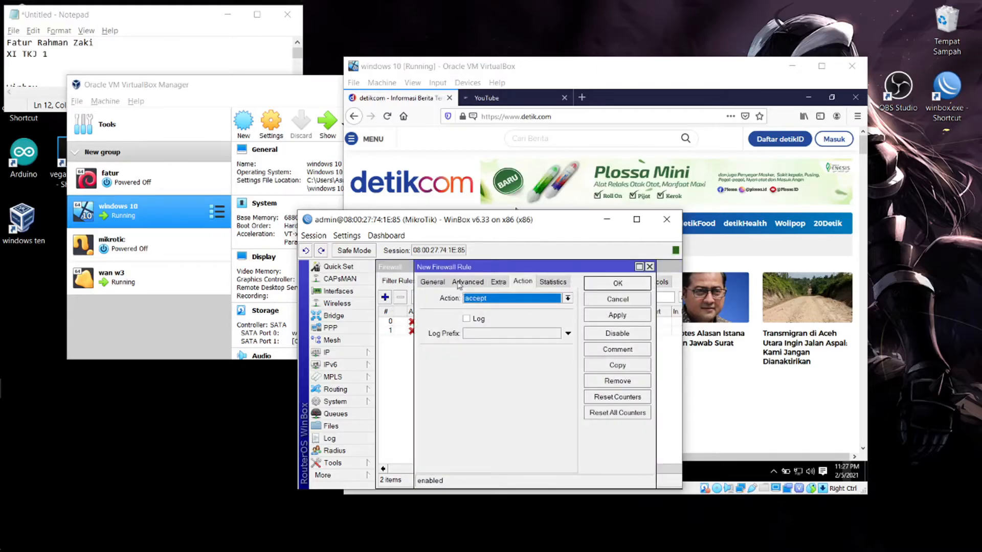
pyautogui.click(432, 282)
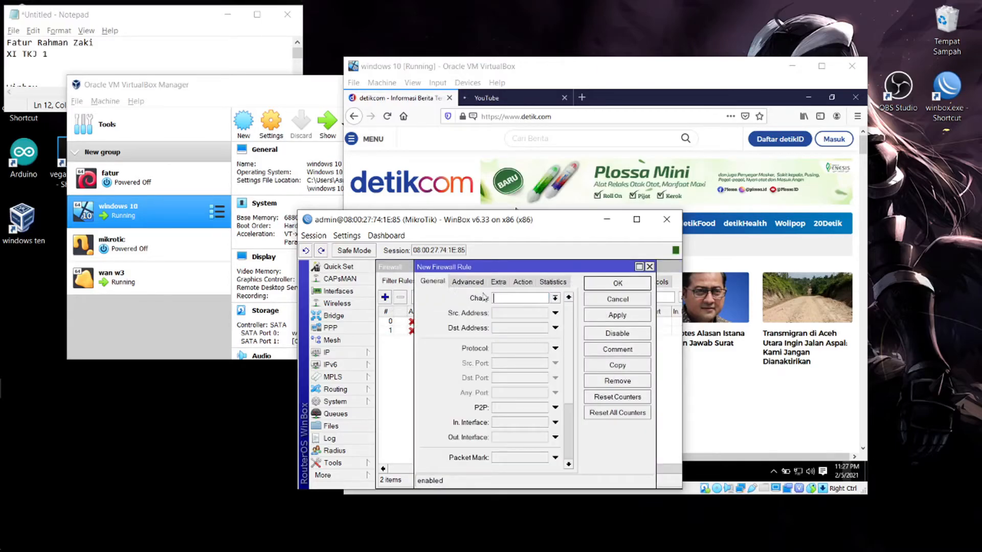
pyautogui.click(554, 299)
pyautogui.click(521, 313)
pyautogui.click(555, 298)
pyautogui.click(516, 309)
pyautogui.click(468, 283)
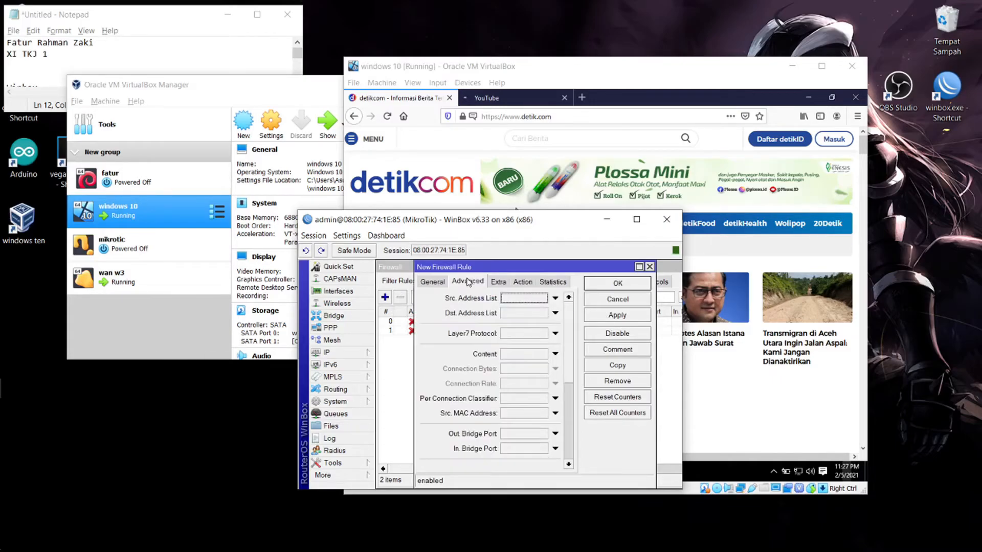
pyautogui.click(496, 282)
pyautogui.click(523, 282)
pyautogui.click(477, 283)
pyautogui.click(515, 354)
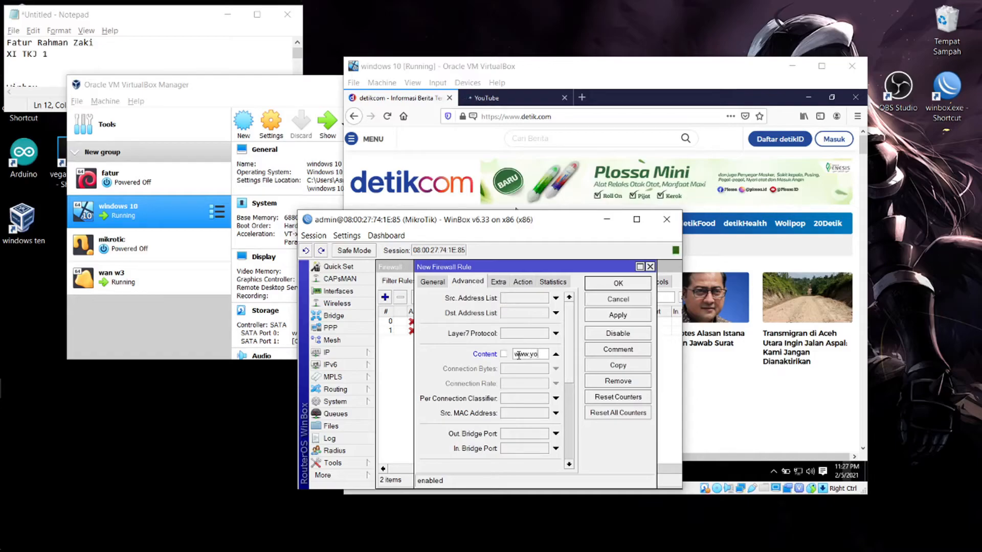
pyautogui.write('www.youtube.com')
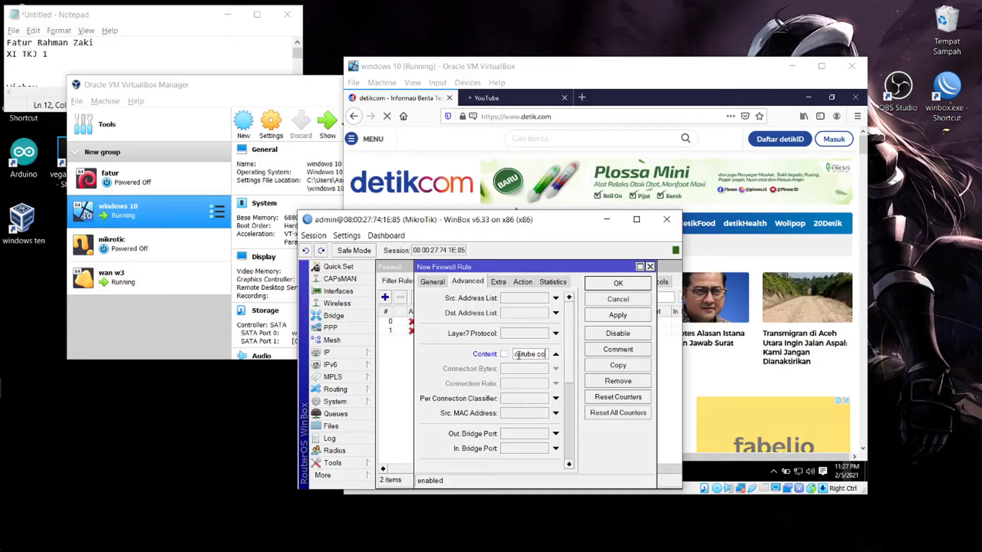
pyautogui.click(523, 282)
pyautogui.click(568, 298)
pyautogui.click(545, 333)
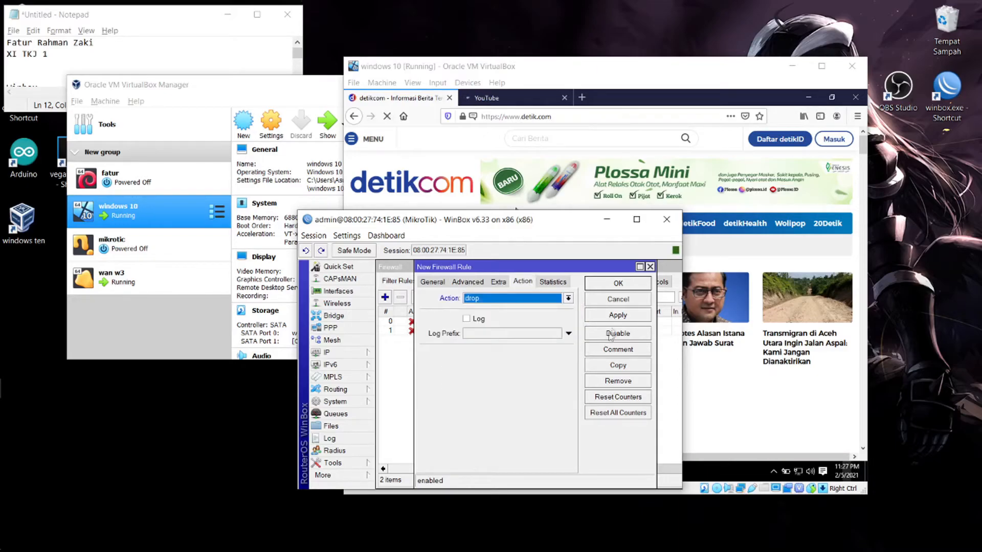
pyautogui.click(617, 315)
pyautogui.click(623, 284)
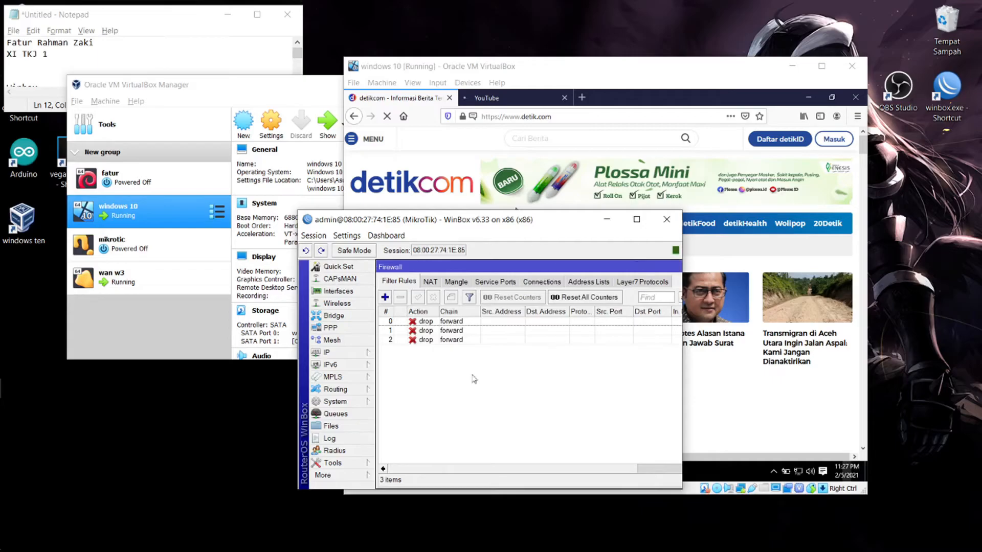
# Switch to Firefox in the windows 10 machine and open its full browsing history
pyautogui.click(556, 132)
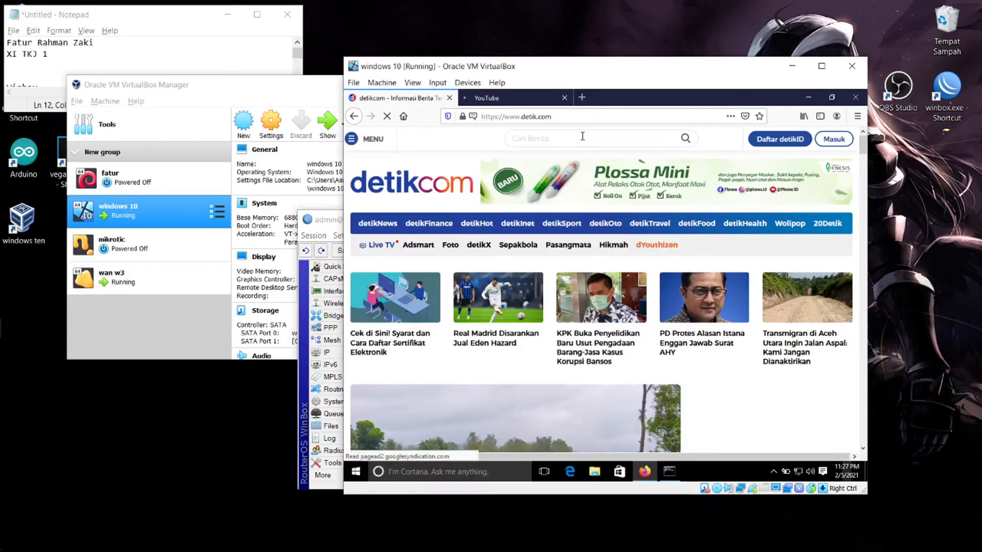
pyautogui.click(857, 116)
pyautogui.click(805, 253)
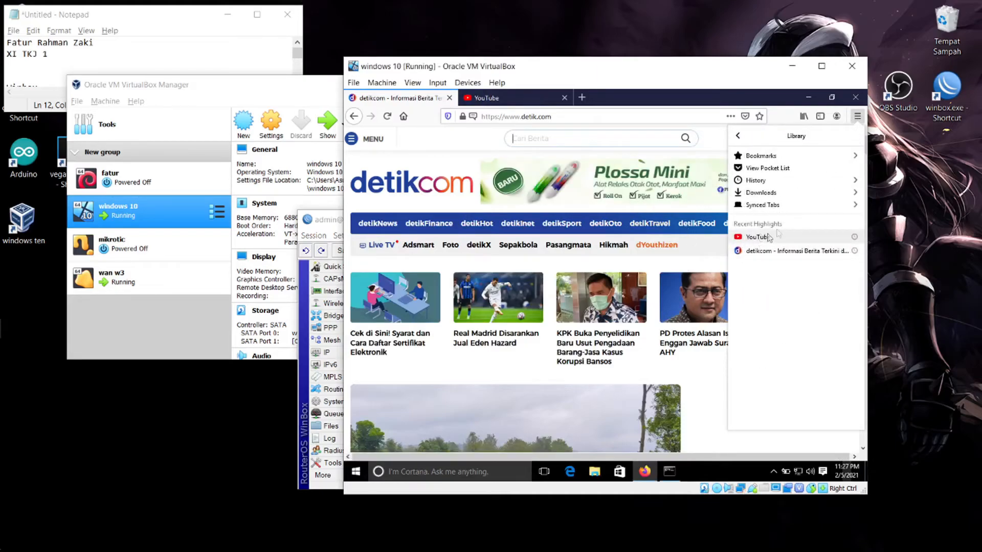
pyautogui.click(800, 188)
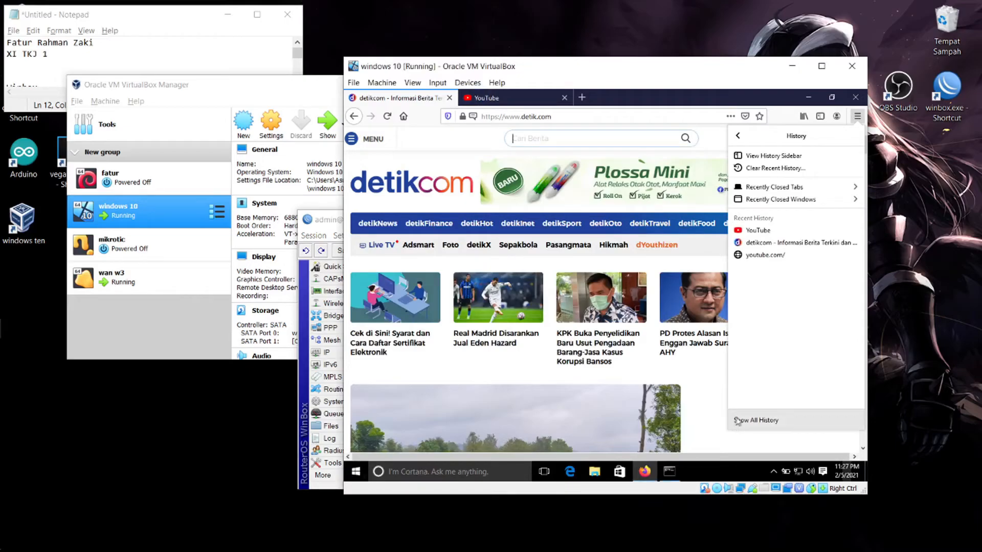
pyautogui.click(759, 421)
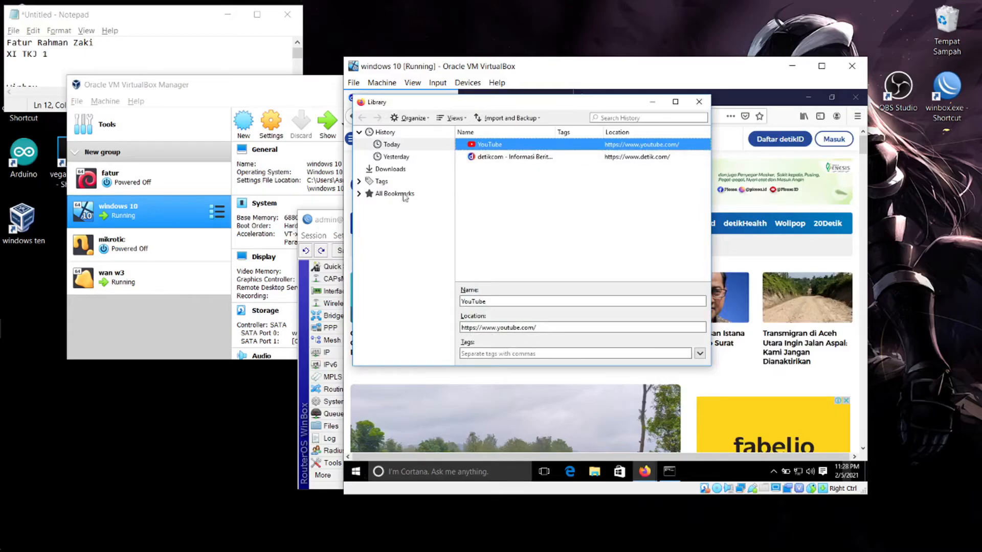
# Delete the detikcom and YouTube entries from today's browsing history
pyautogui.click(375, 133)
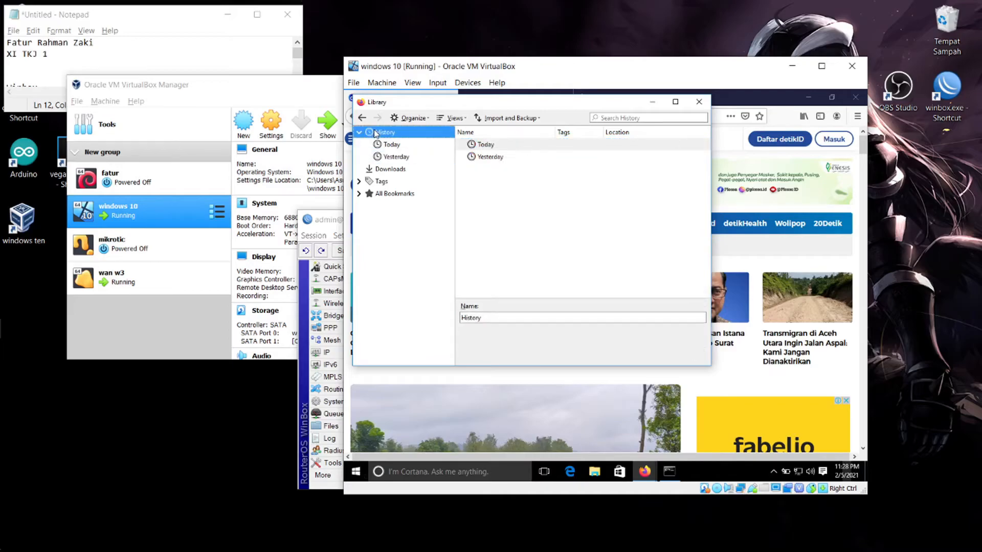
pyautogui.rightClick(374, 135)
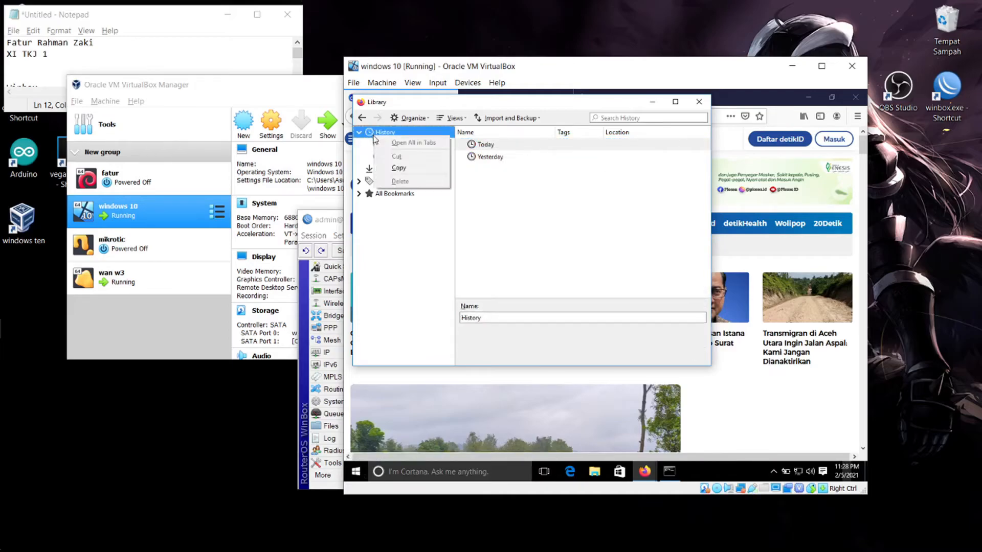
pyautogui.click(418, 224)
pyautogui.click(490, 147)
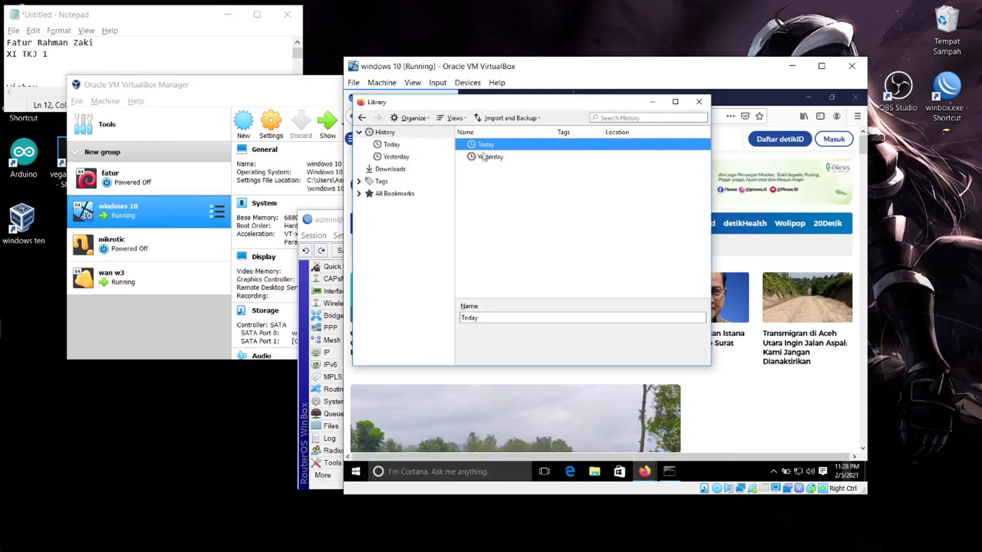
pyautogui.click(410, 169)
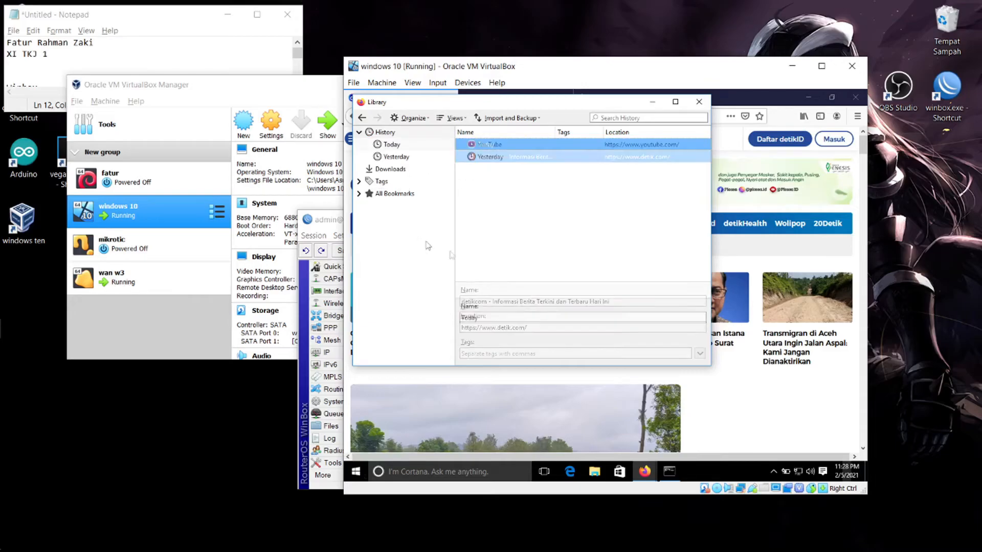
pyautogui.click(393, 145)
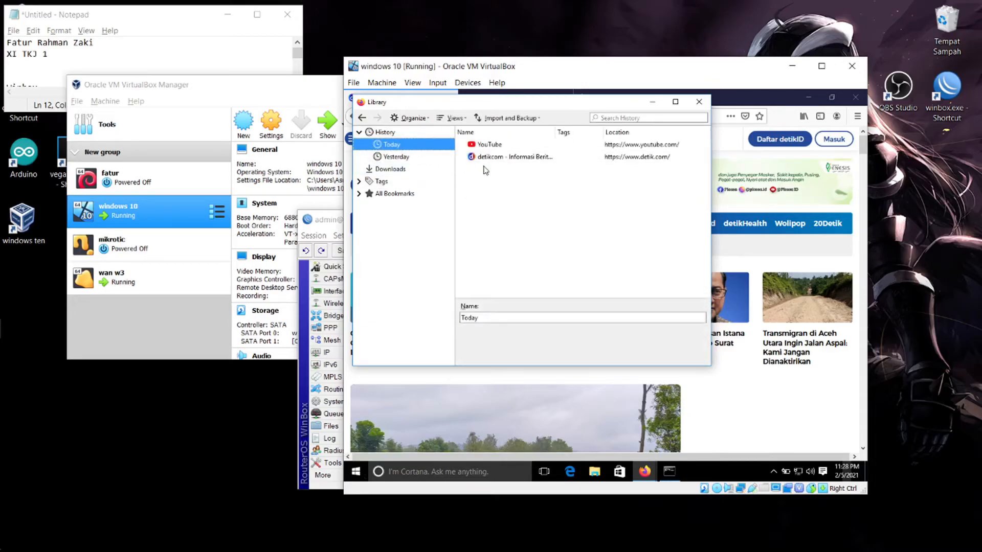
pyautogui.click(486, 159)
pyautogui.press('Delete')
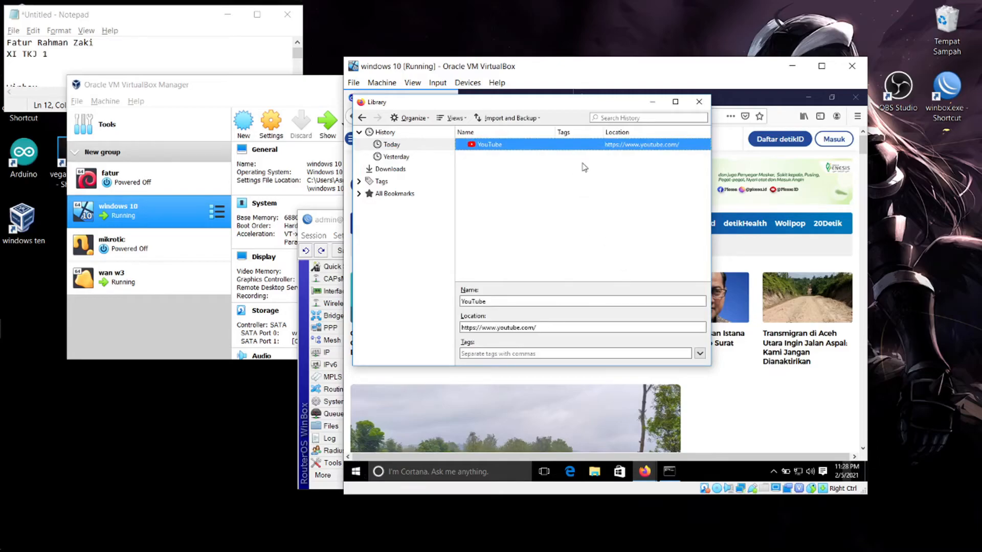
pyautogui.press('Delete')
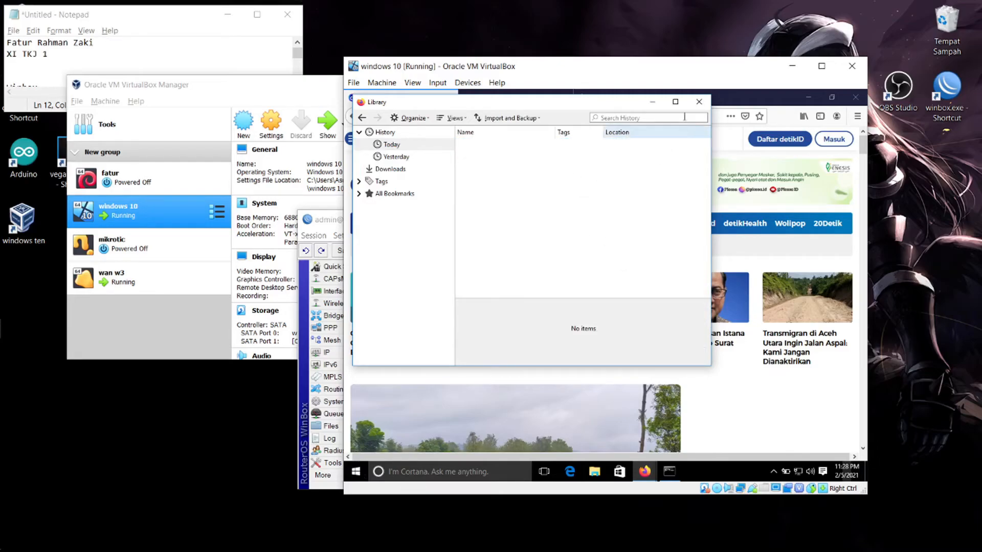
# Close the history library and Firefox with both of its tabs, and refresh the windows 10 desktop
pyautogui.click(698, 102)
pyautogui.click(855, 97)
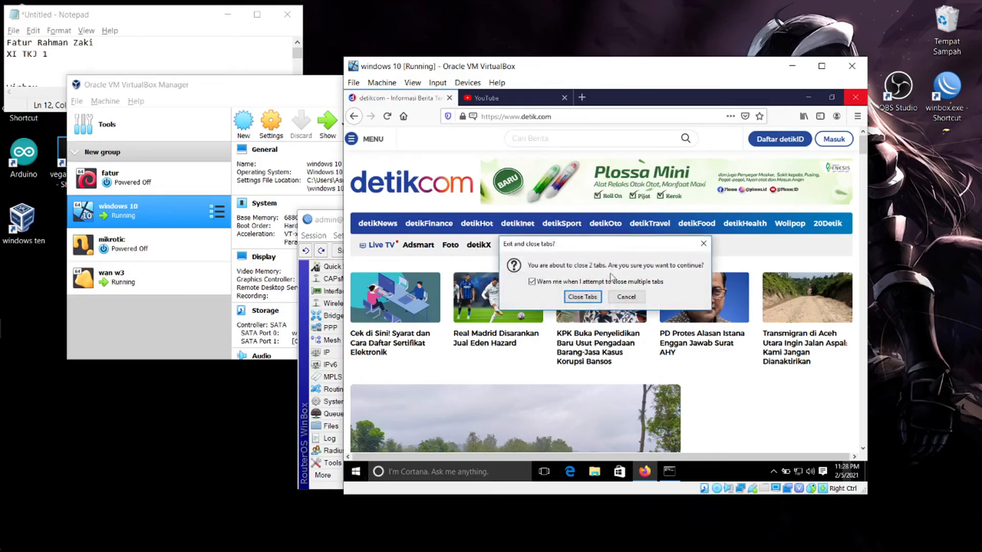
pyautogui.click(595, 299)
pyautogui.rightClick(617, 196)
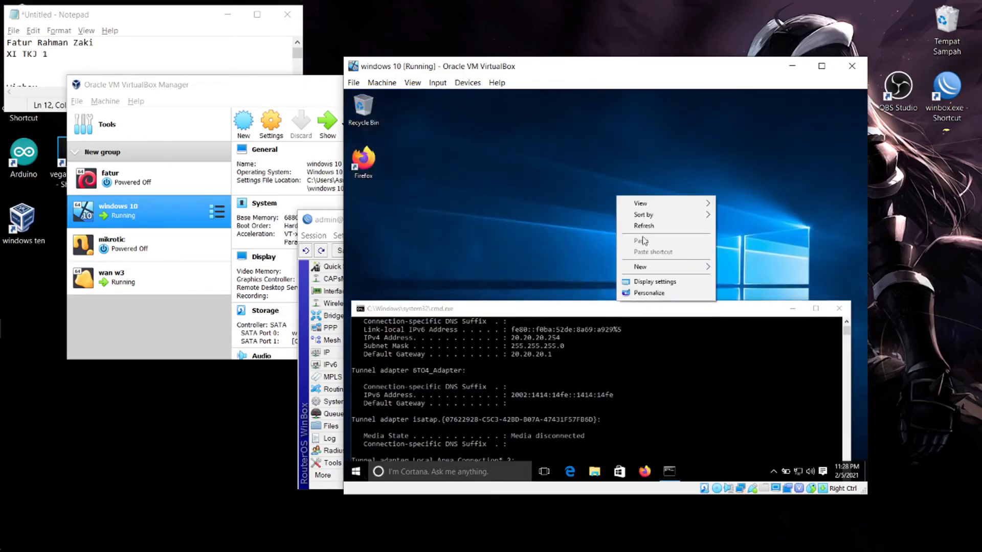
pyautogui.click(643, 226)
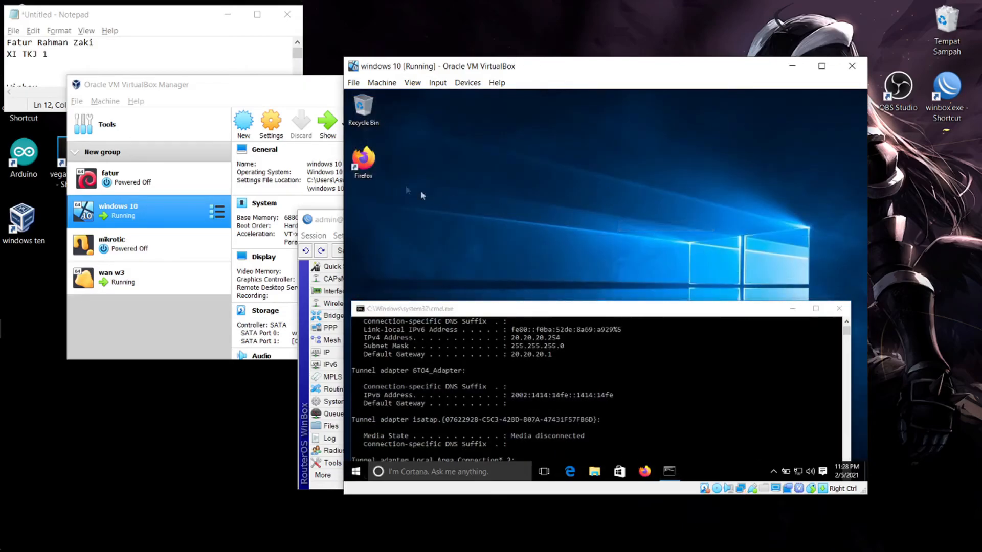
# Relaunch Firefox in the windows 10 machine, closing the old unresponsive Firefox process
pyautogui.doubleClick(370, 164)
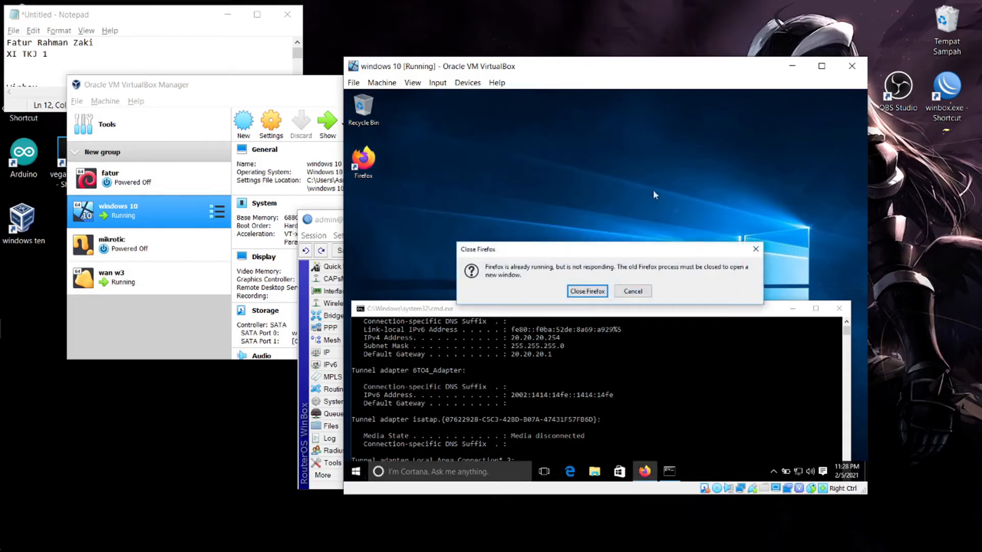
pyautogui.click(587, 293)
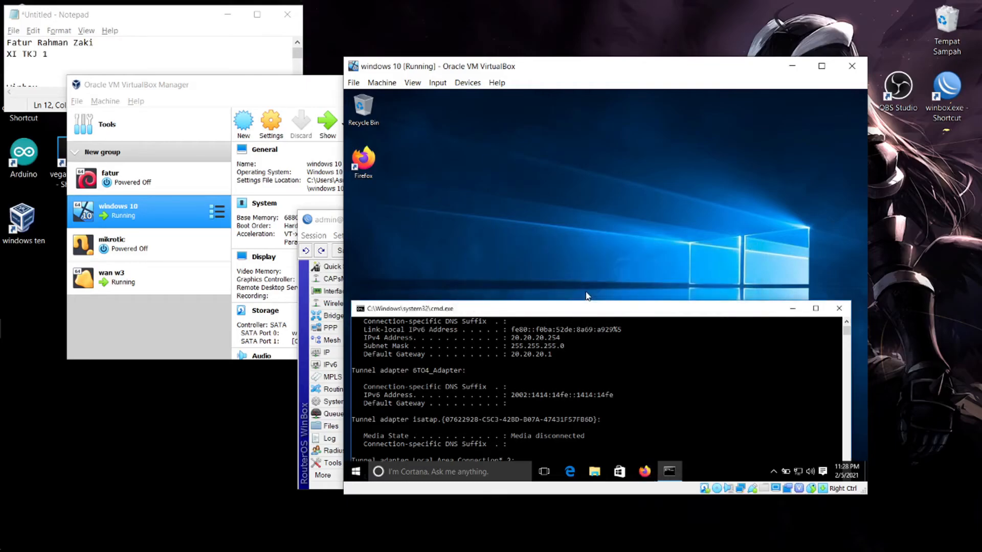
pyautogui.doubleClick(365, 164)
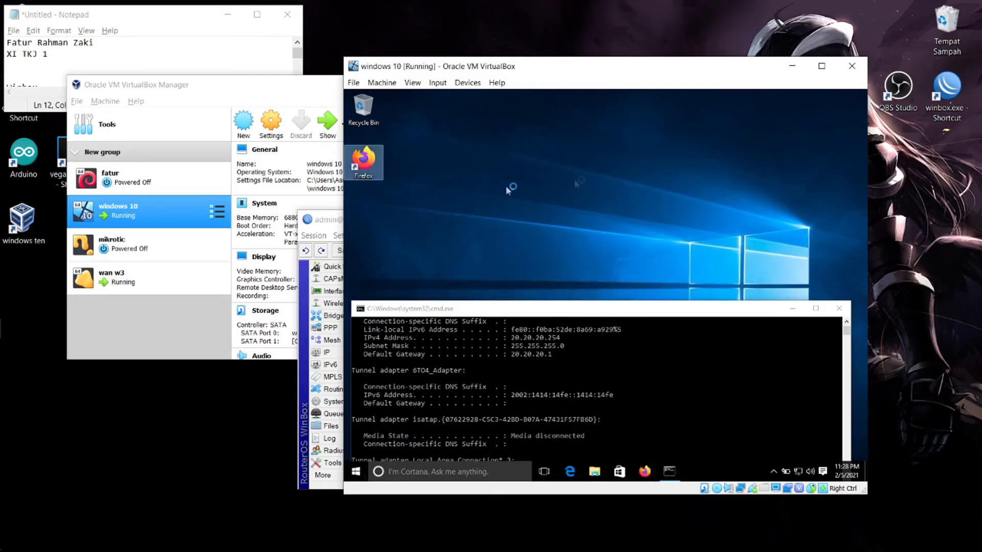
# Close the command prompt window and launch Microsoft Edge in the windows 10 machine
pyautogui.click(839, 308)
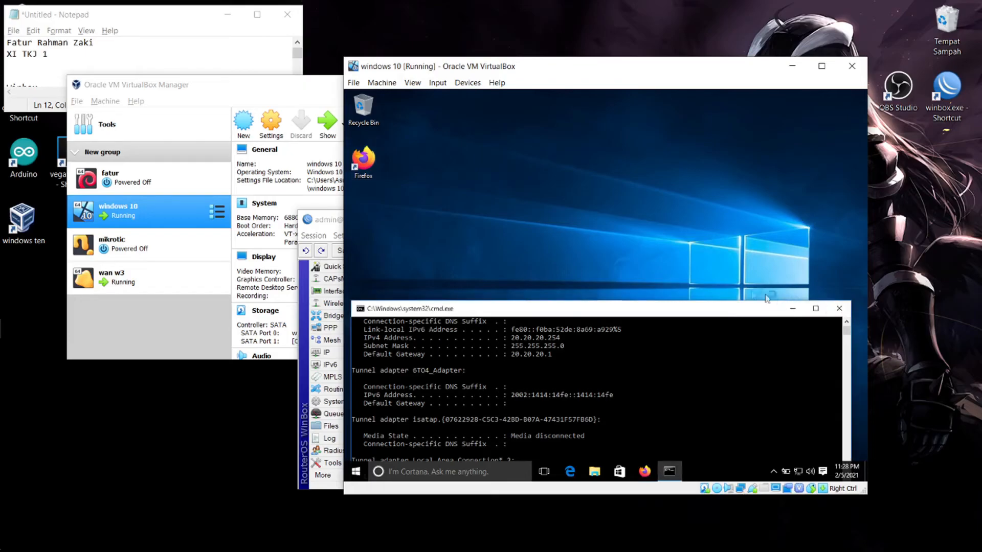
pyautogui.rightClick(703, 204)
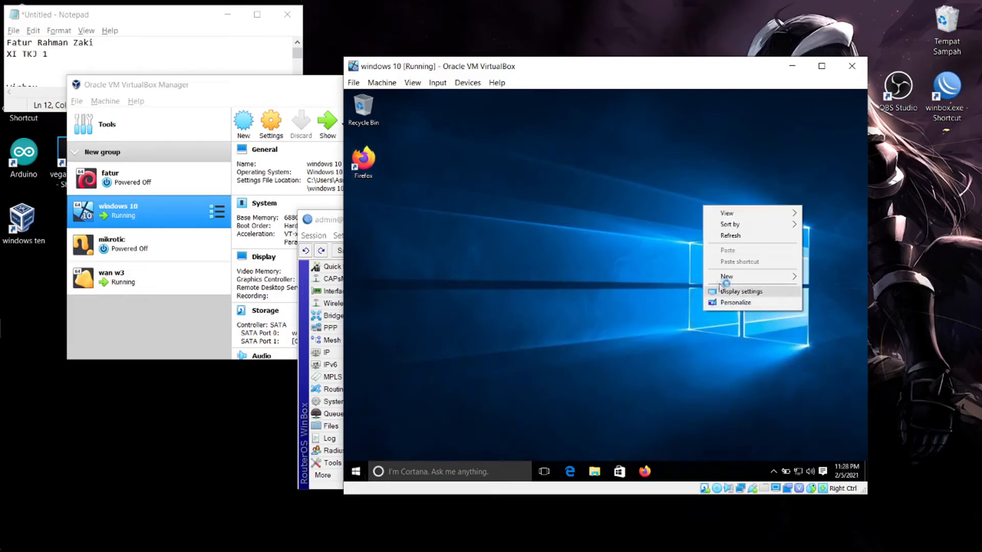
pyautogui.click(726, 236)
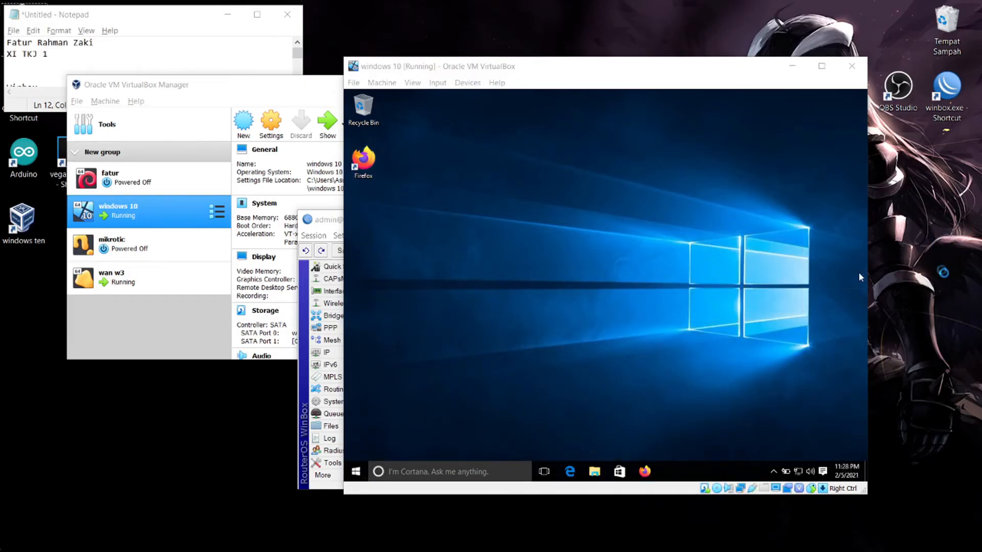
pyautogui.rightClick(835, 230)
pyautogui.click(894, 291)
pyautogui.click(568, 472)
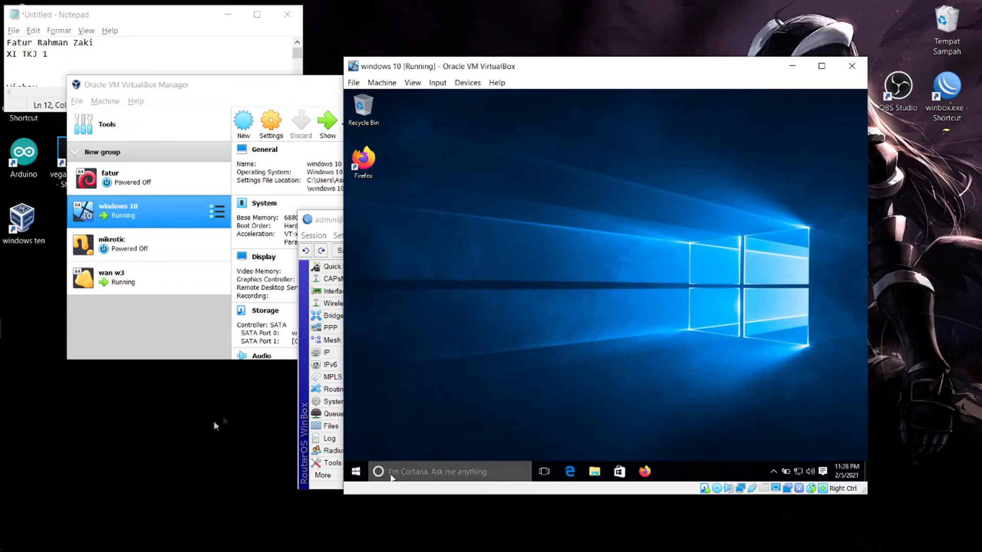
# Switch to WinBox, open the firewall filter rules and move the window away from the windows 10 machine's browser area
pyautogui.click(302, 348)
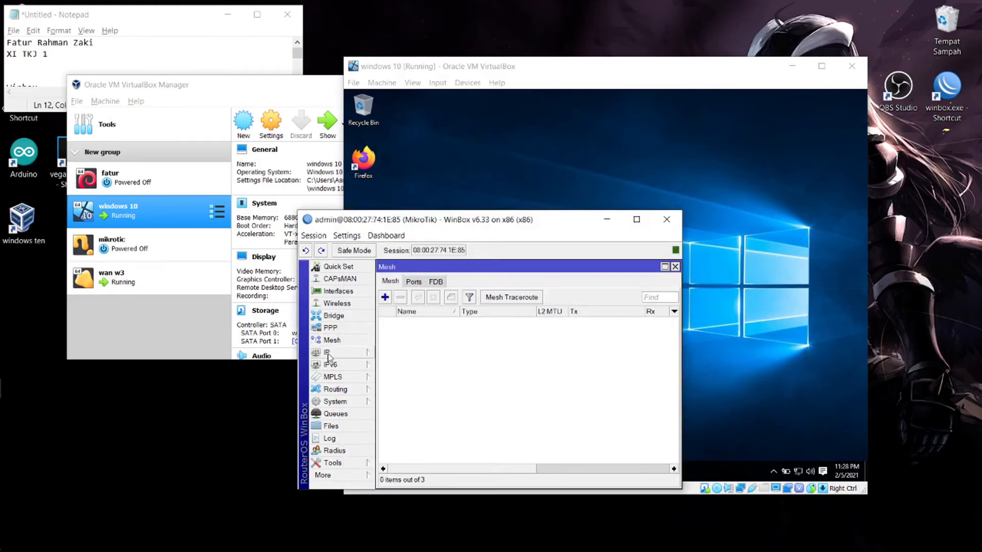
pyautogui.click(330, 352)
pyautogui.click(414, 363)
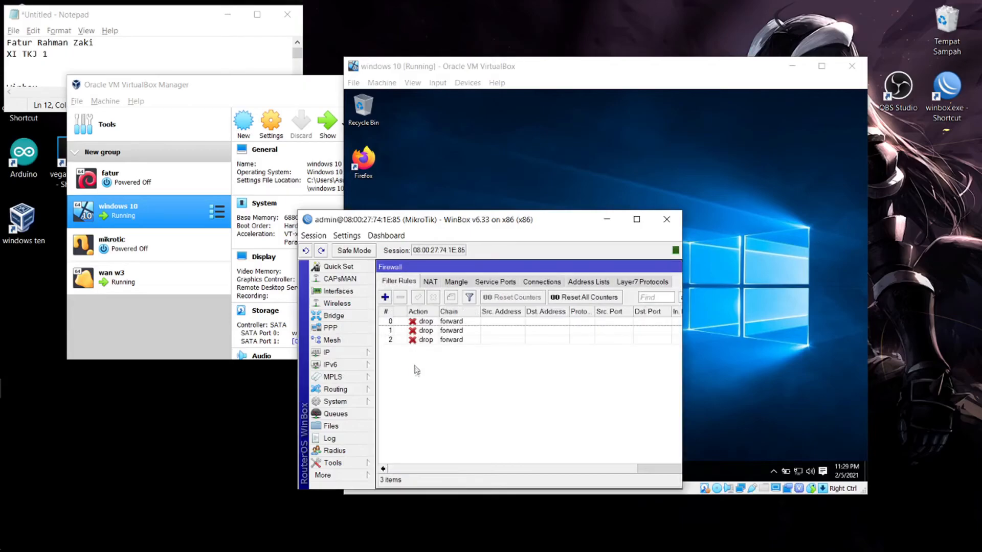
pyautogui.moveTo(583, 229); pyautogui.dragTo(531, 270)
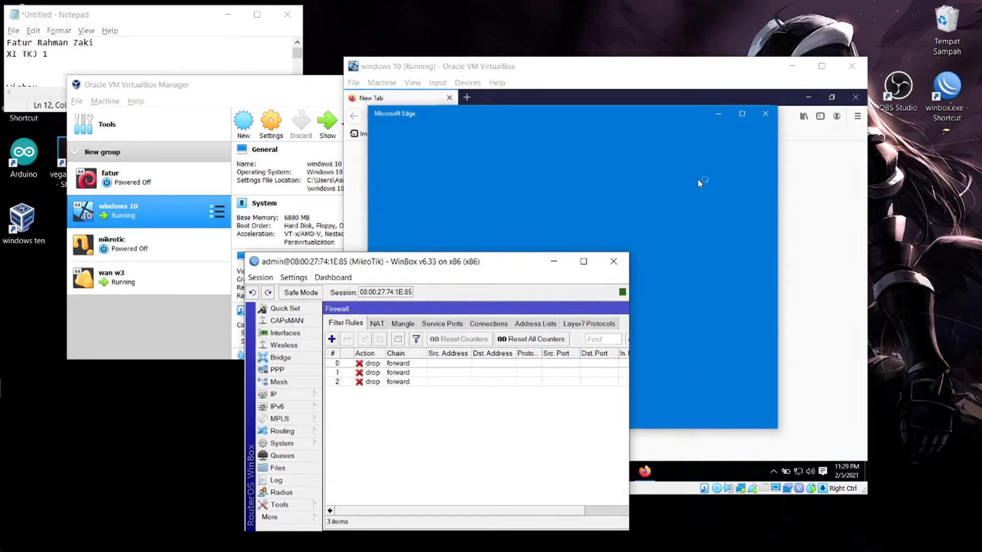
# Minimize Microsoft Edge in the windows 10 machine and decline making Firefox the default browser
pyautogui.click(717, 118)
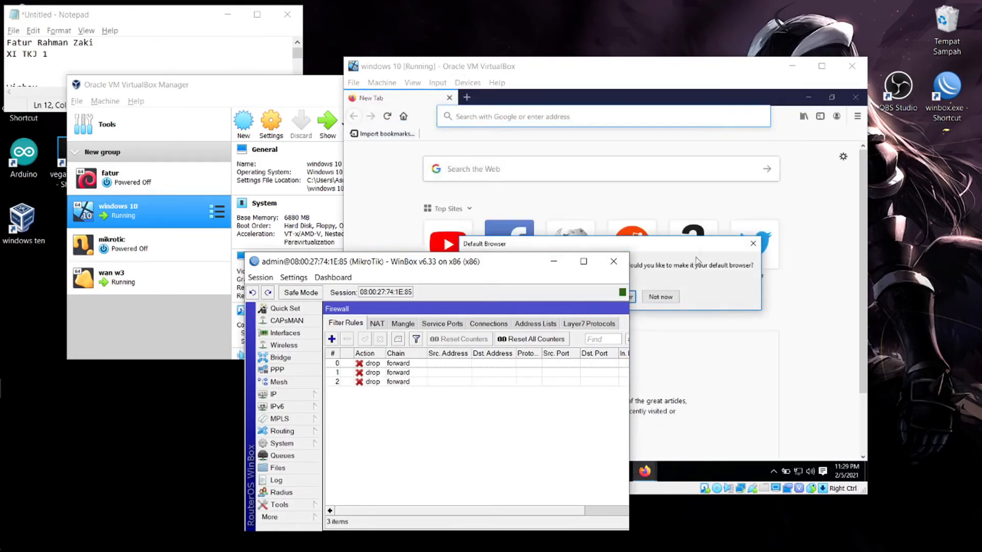
pyautogui.click(697, 262)
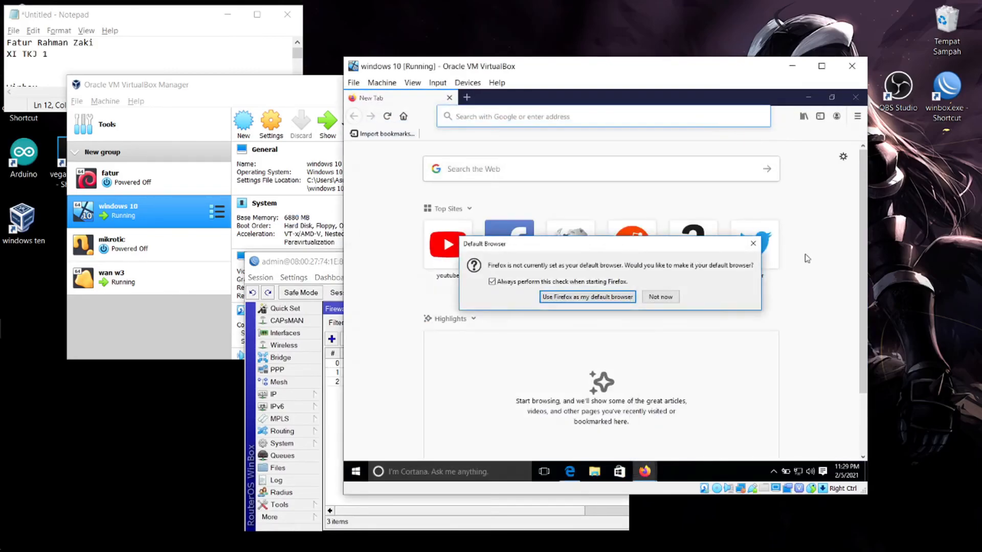
pyautogui.click(653, 295)
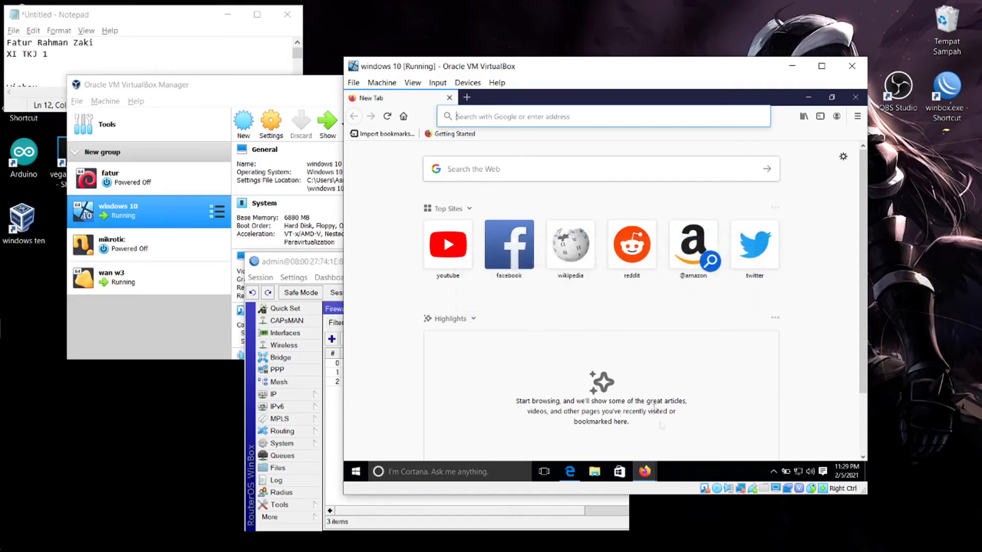
pyautogui.click(656, 469)
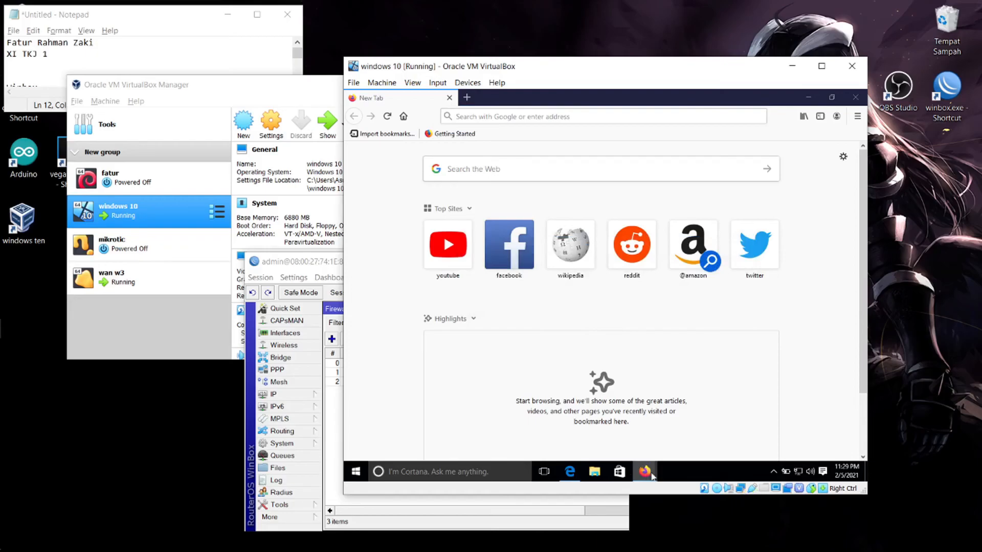
# Test the block rules by loading youtube.com in Firefox and detik.com in a second tab
pyautogui.click(624, 114)
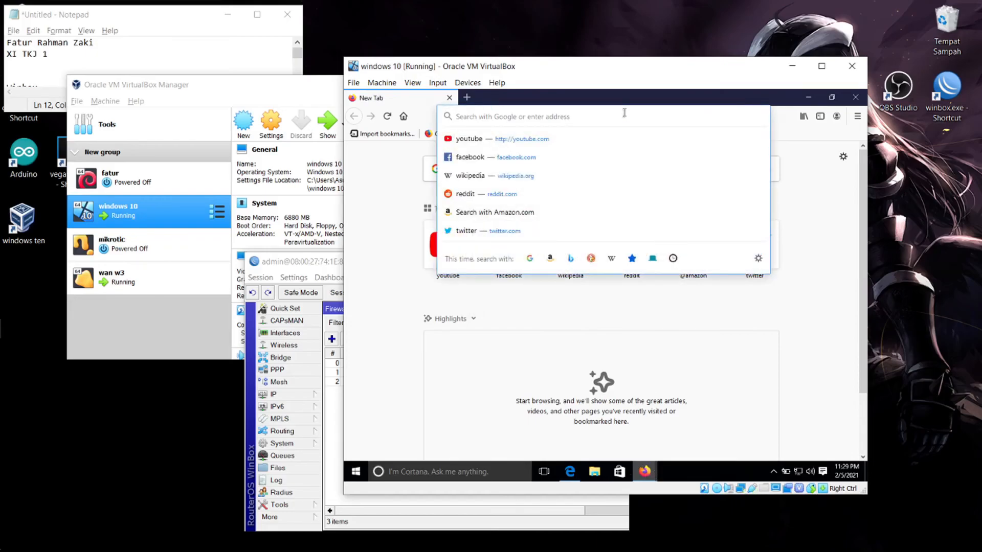
pyautogui.click(547, 139)
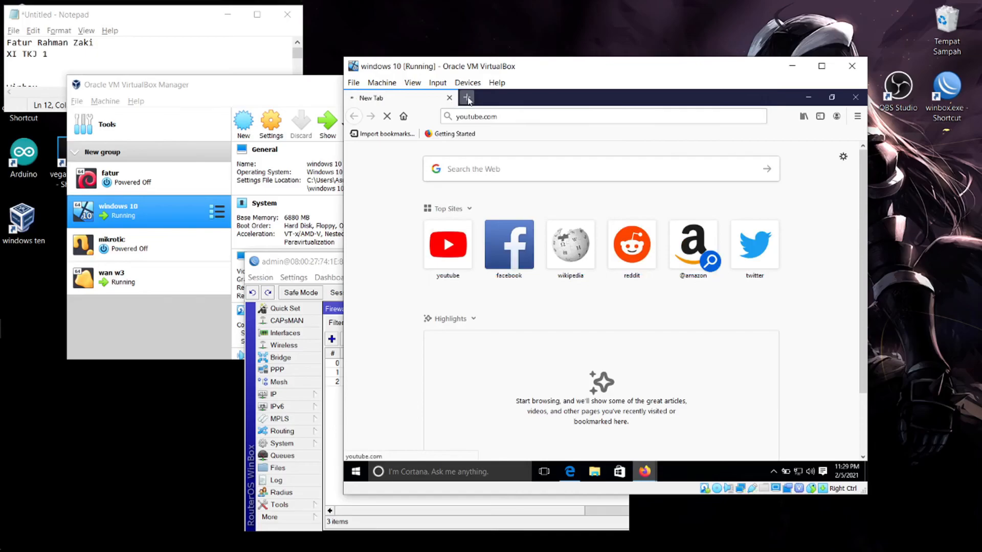
pyautogui.click(466, 98)
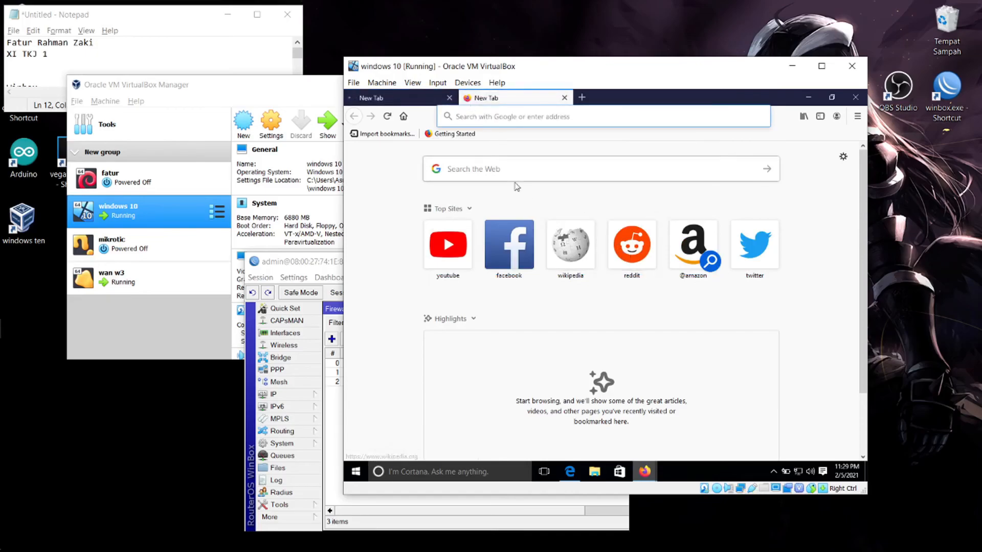
pyautogui.write('det')
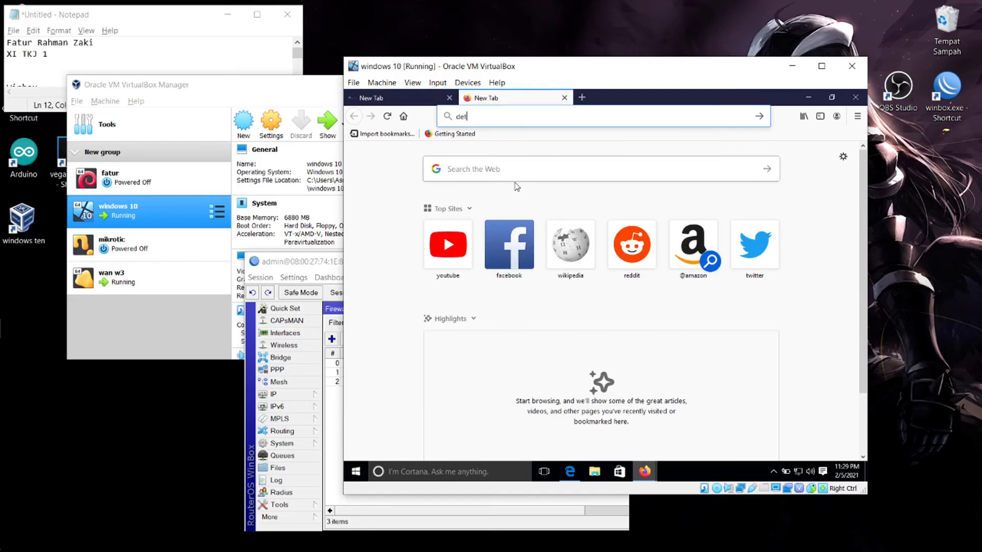
pyautogui.write('ik.com')
pyautogui.press('Return')
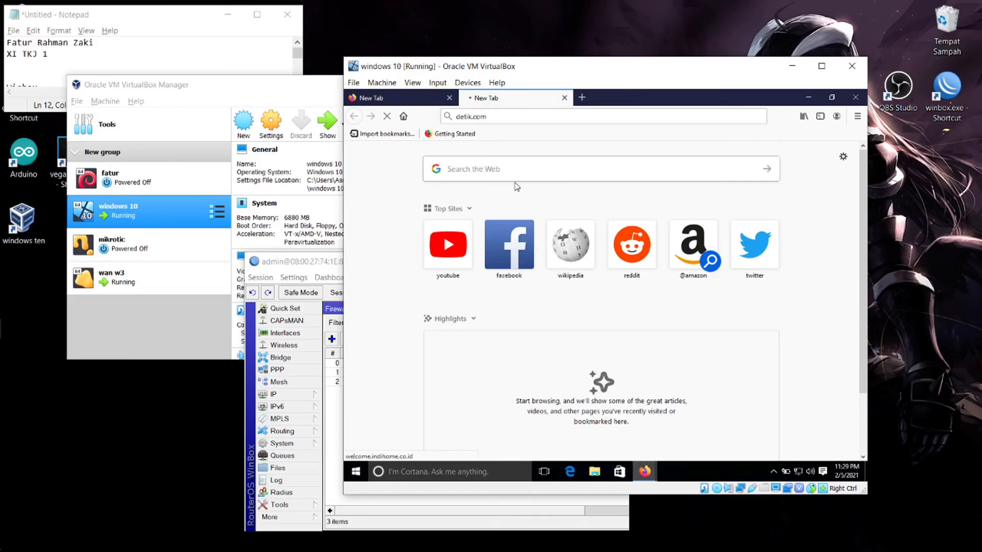
# Check the youtube.com and detik.com tabs and the byte counters of the WinBox filter rules
pyautogui.click(408, 98)
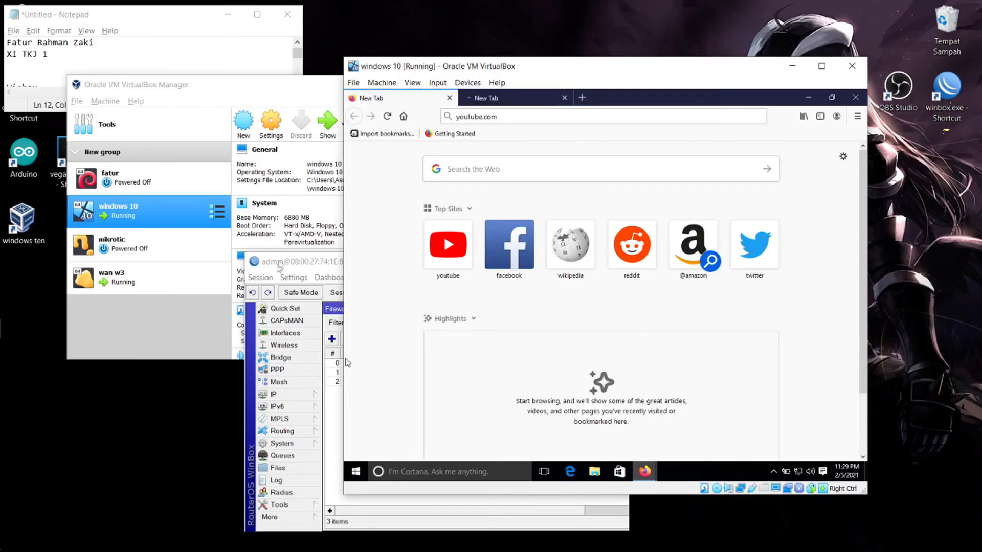
pyautogui.click(294, 265)
pyautogui.moveTo(485, 511); pyautogui.dragTo(576, 515)
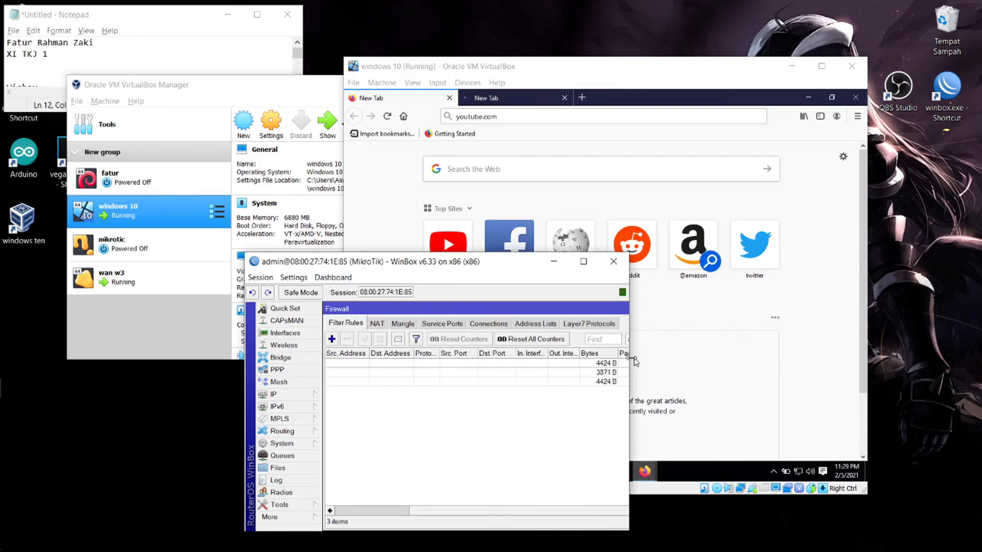
pyautogui.click(497, 98)
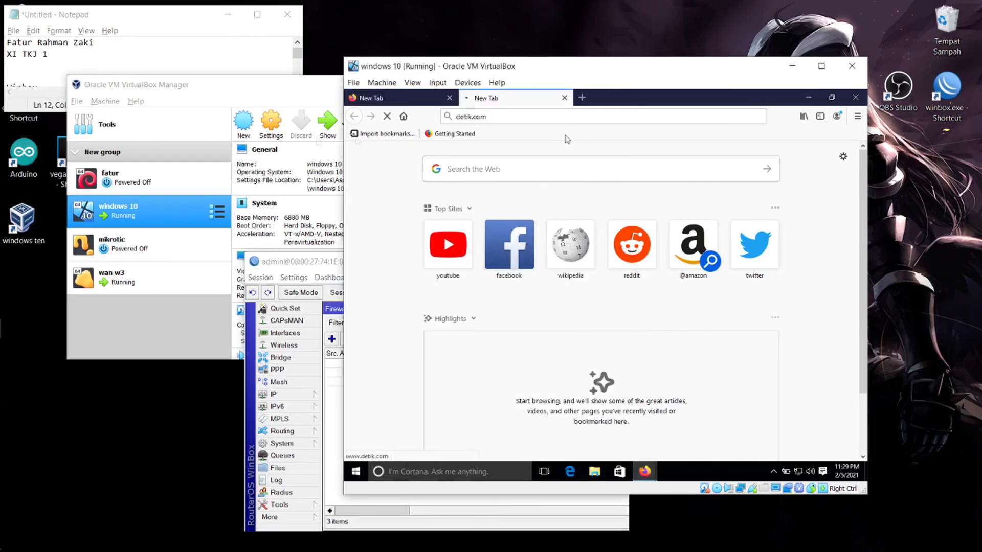
pyautogui.click(166, 452)
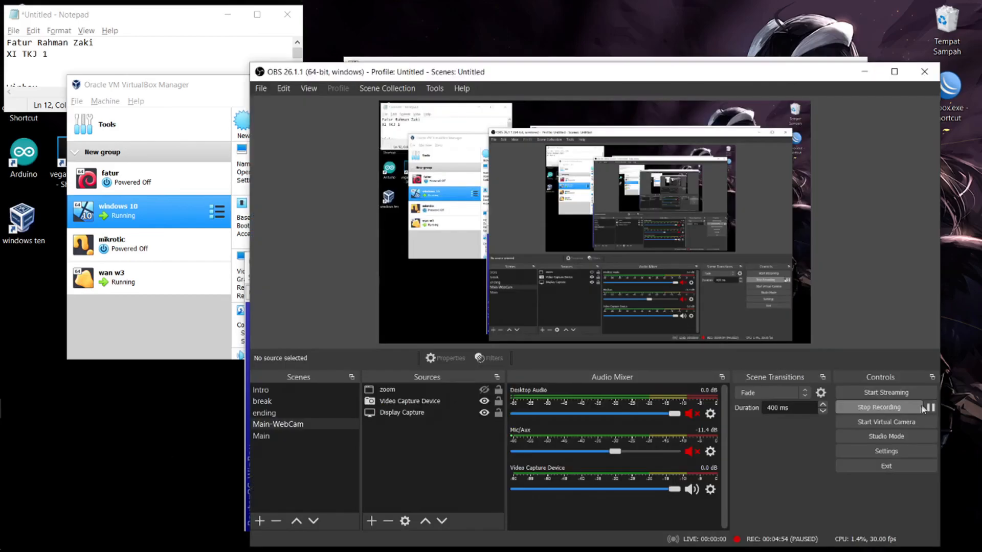
pyautogui.click(926, 408)
pyautogui.click(887, 407)
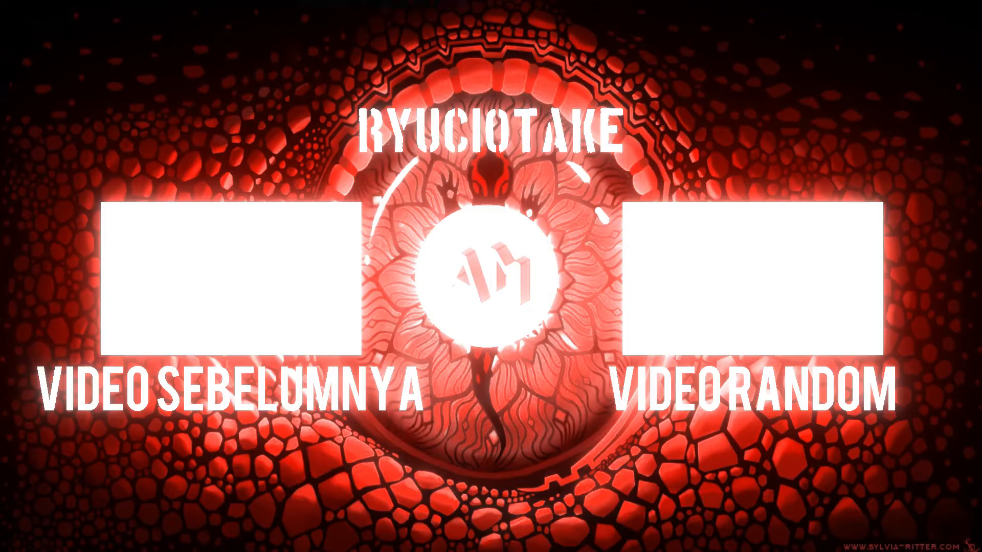